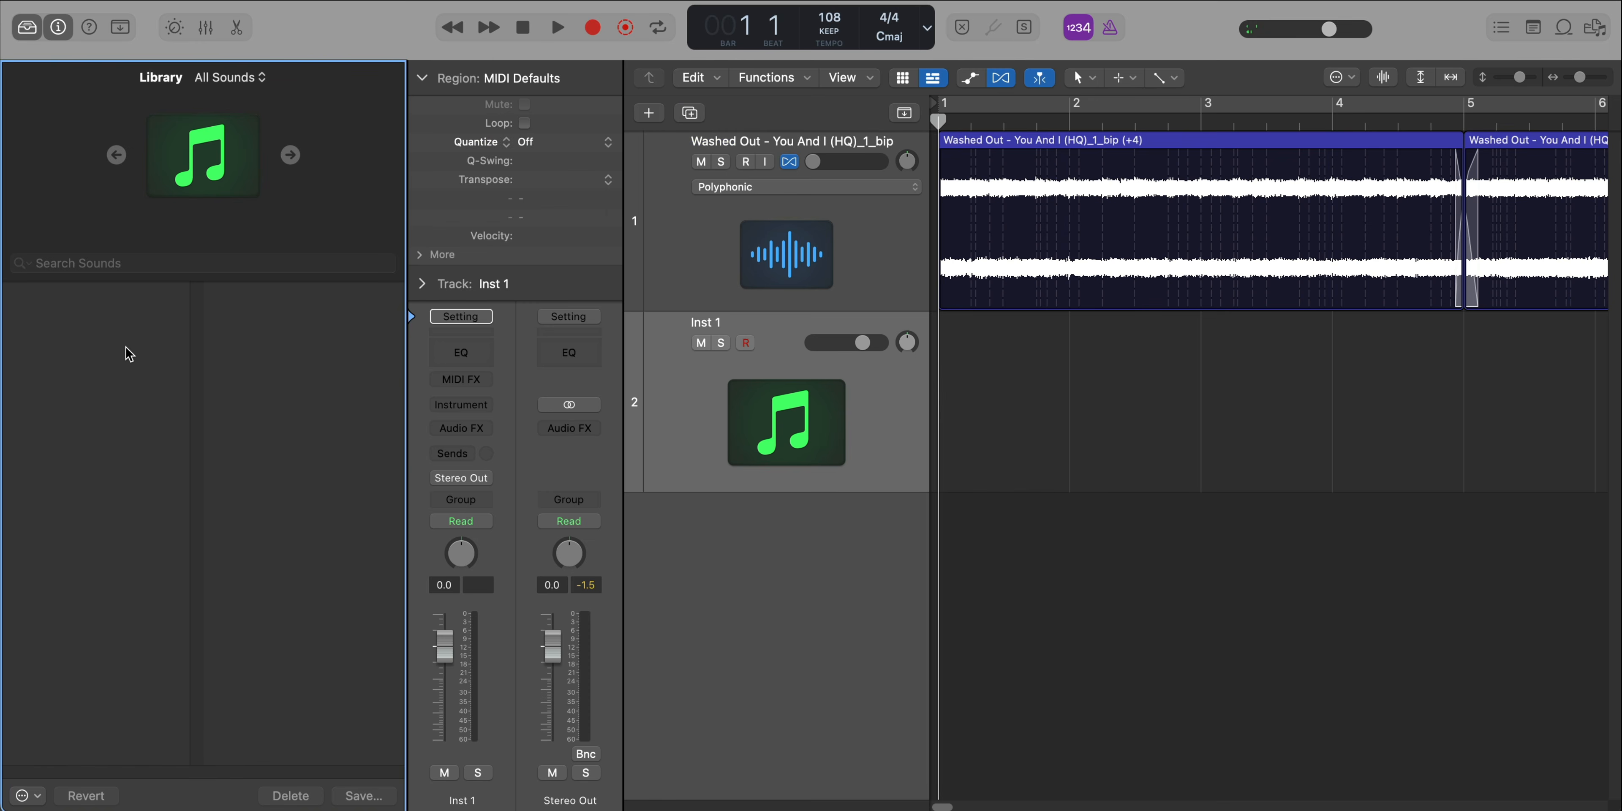
- Load the sdp interlude Drum Kit from the saved drum kits onto the Inst 1 track and close the library
click(91, 292)
click(285, 315)
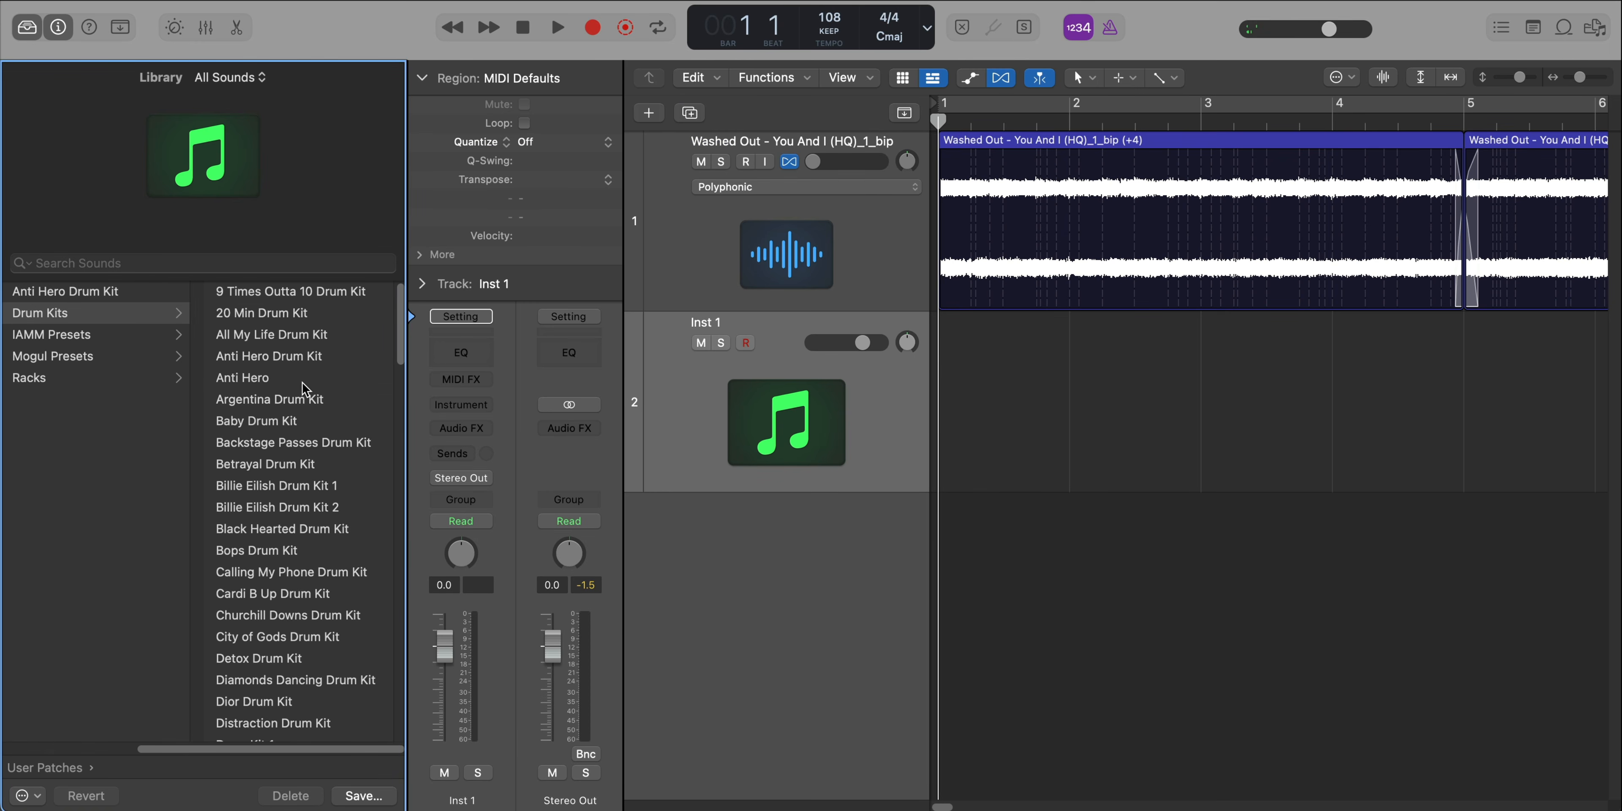
scroll(303, 385, down, 20)
scroll(306, 390, down, 5)
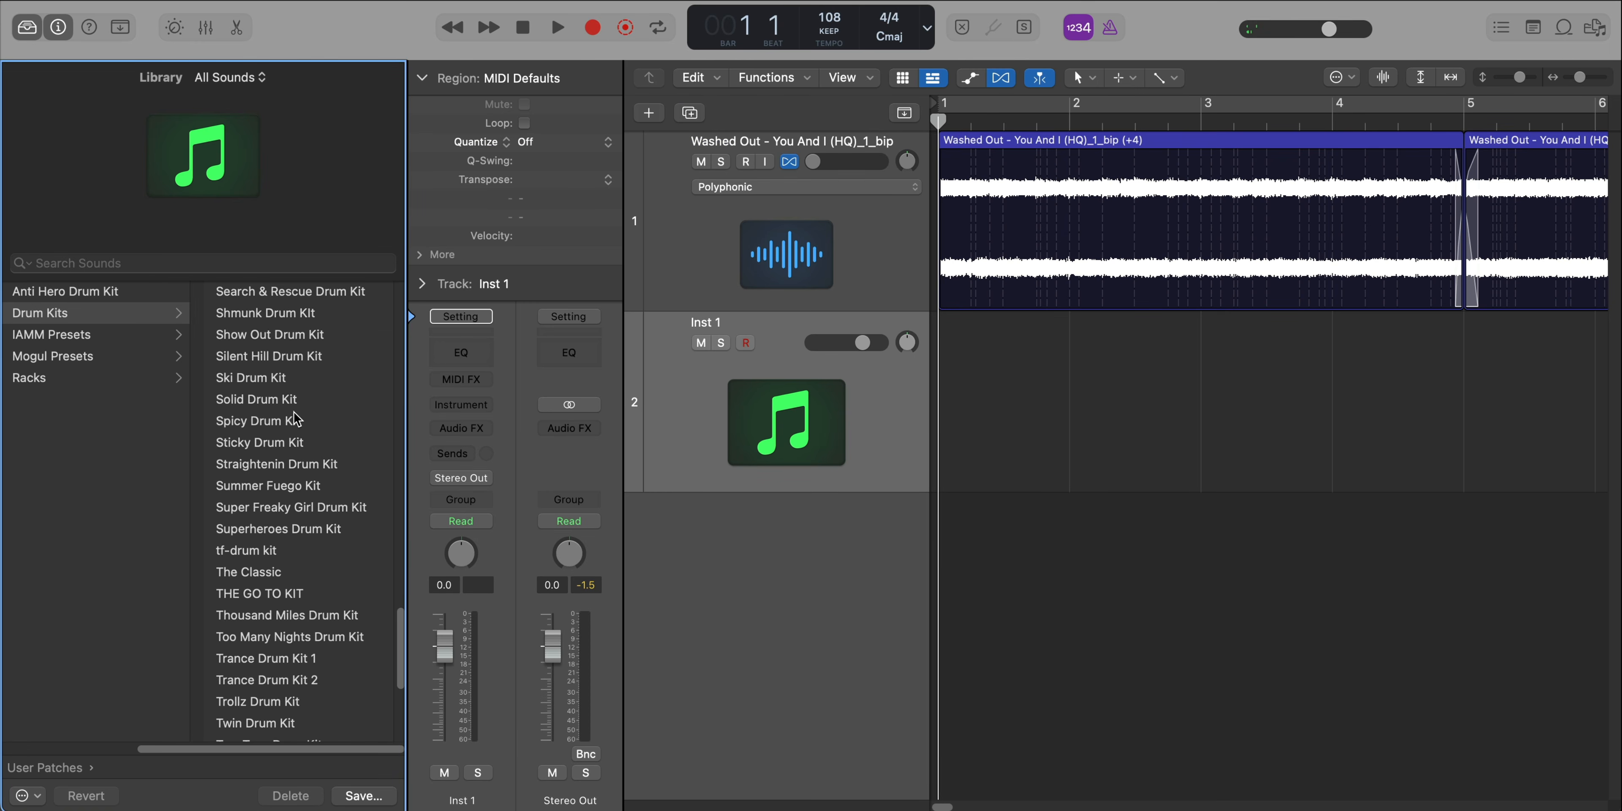
scroll(294, 412, up, 5)
click(287, 488)
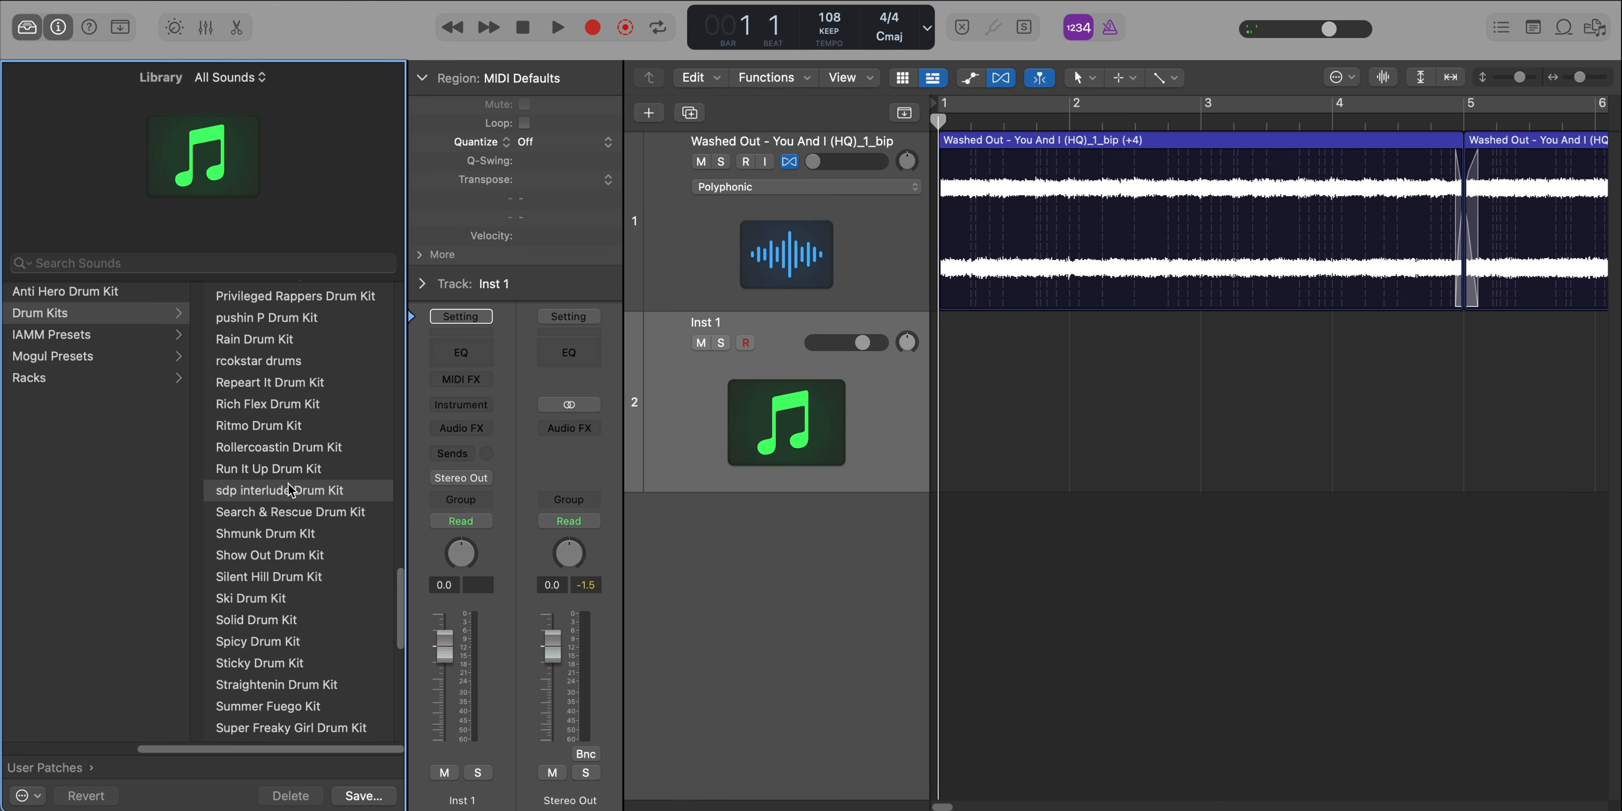
click(27, 27)
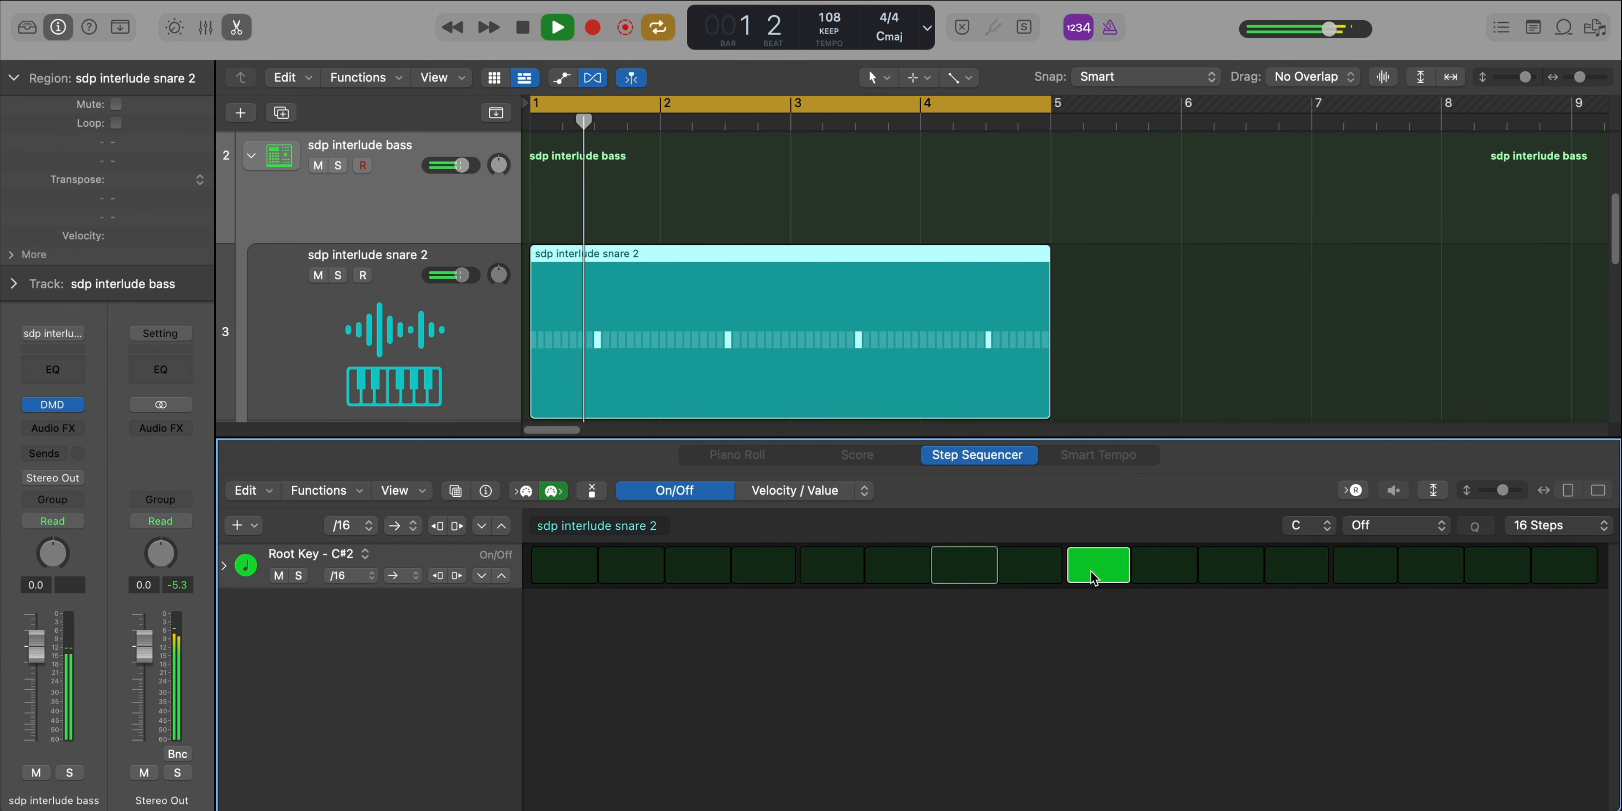
- In a new pattern region on the sdp interlude hihat 2 track, activate steps 1, 3, 5, 7 and 9 through 12
key(e)
scroll(1068, 572, down, 5)
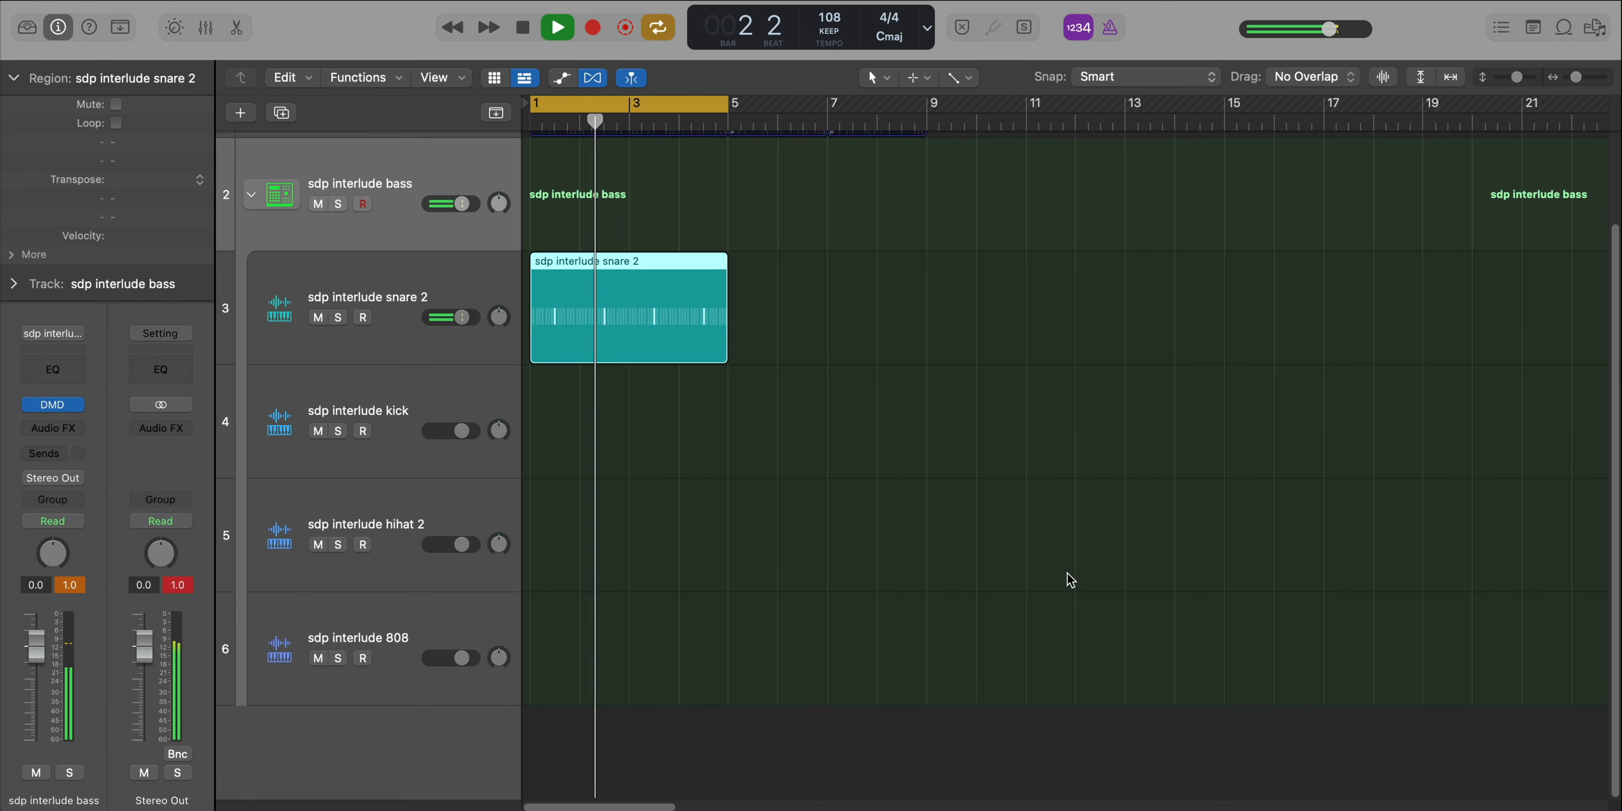
scroll(775, 431, down, 3)
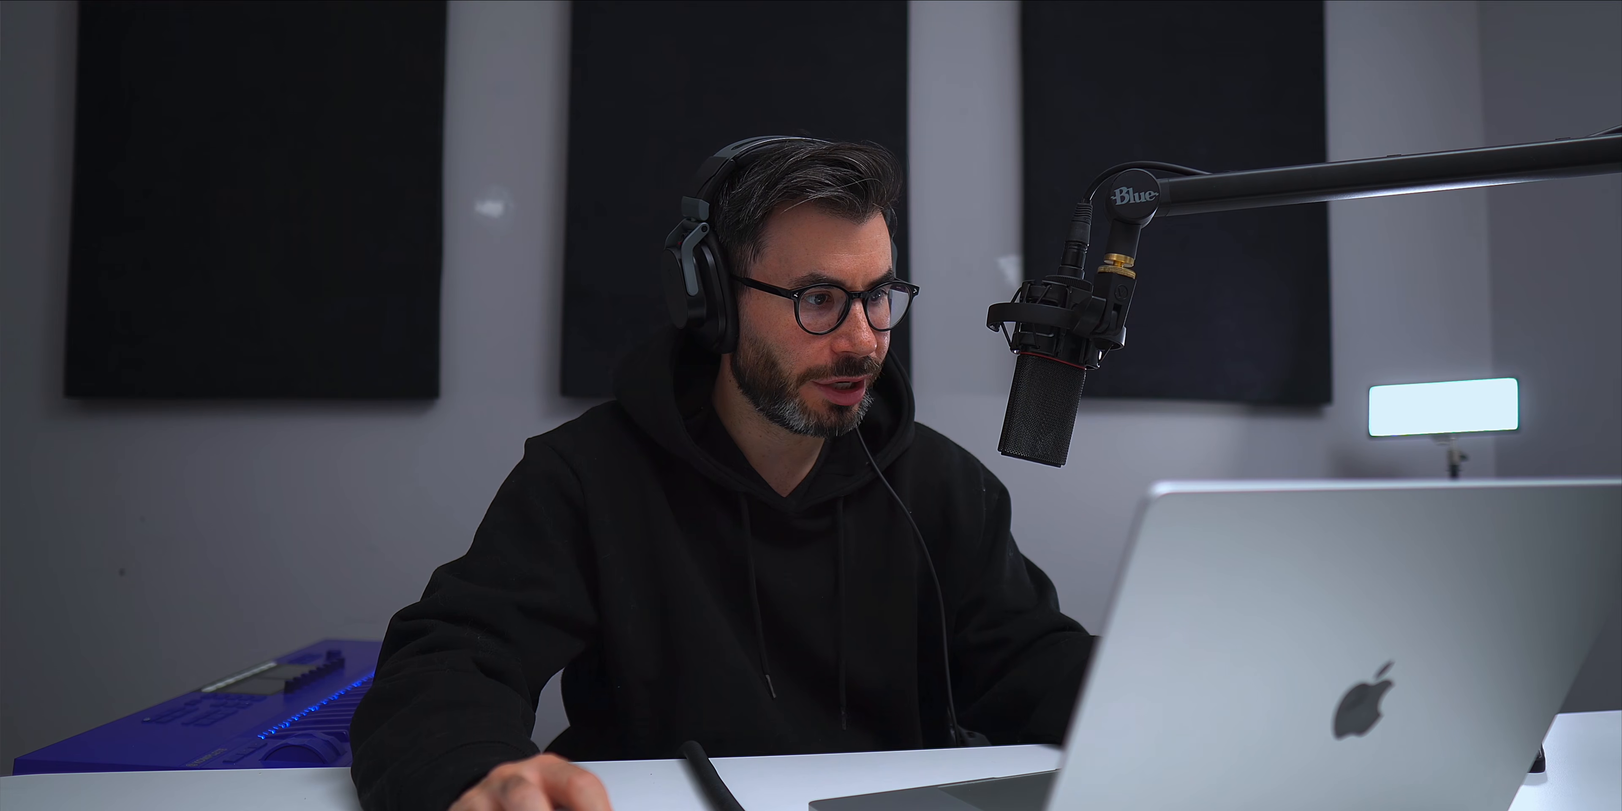
click(564, 565)
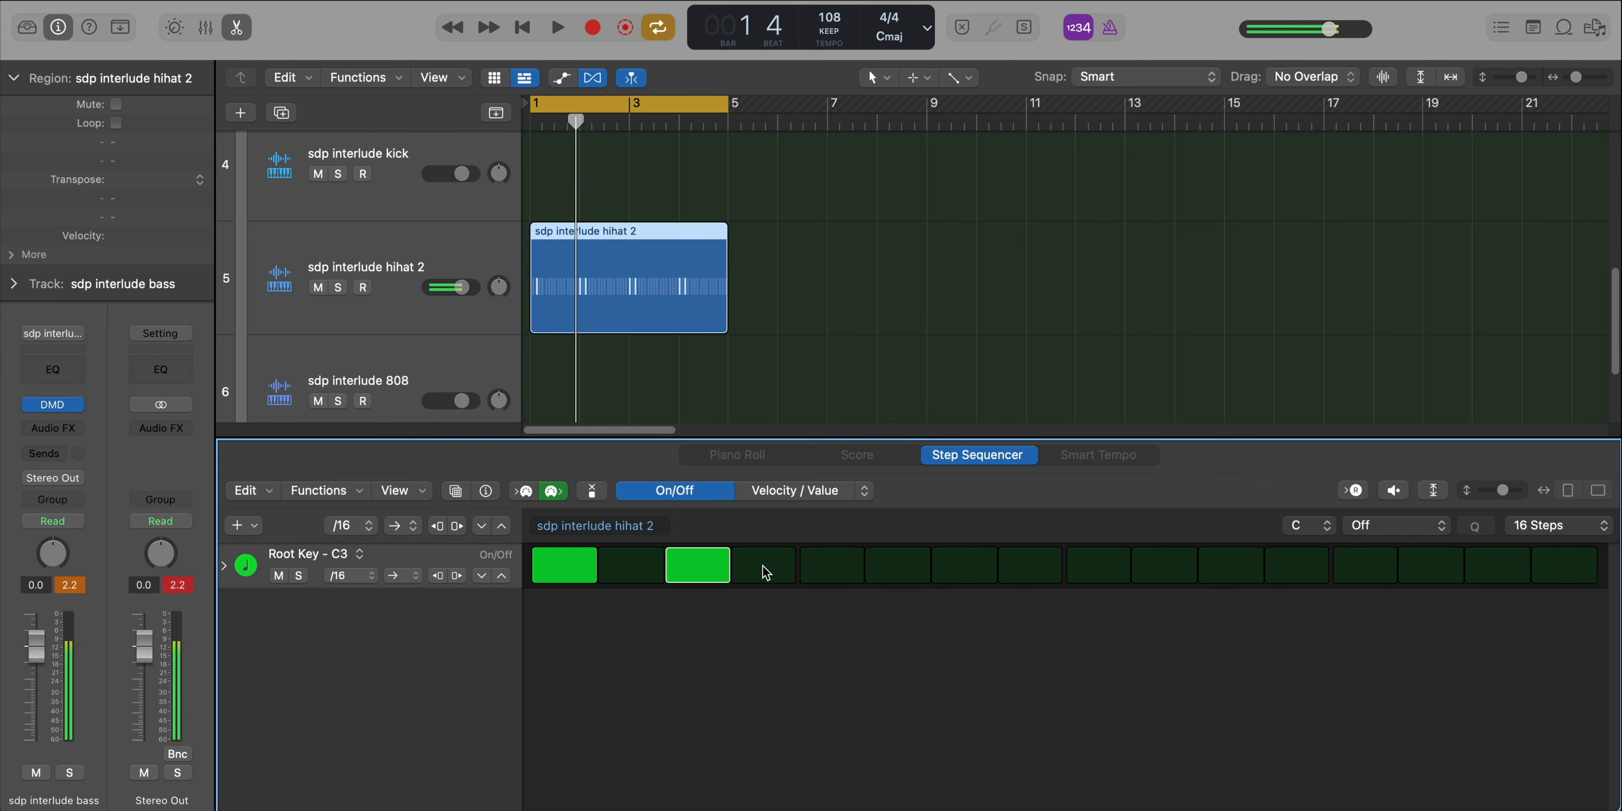
key(space)
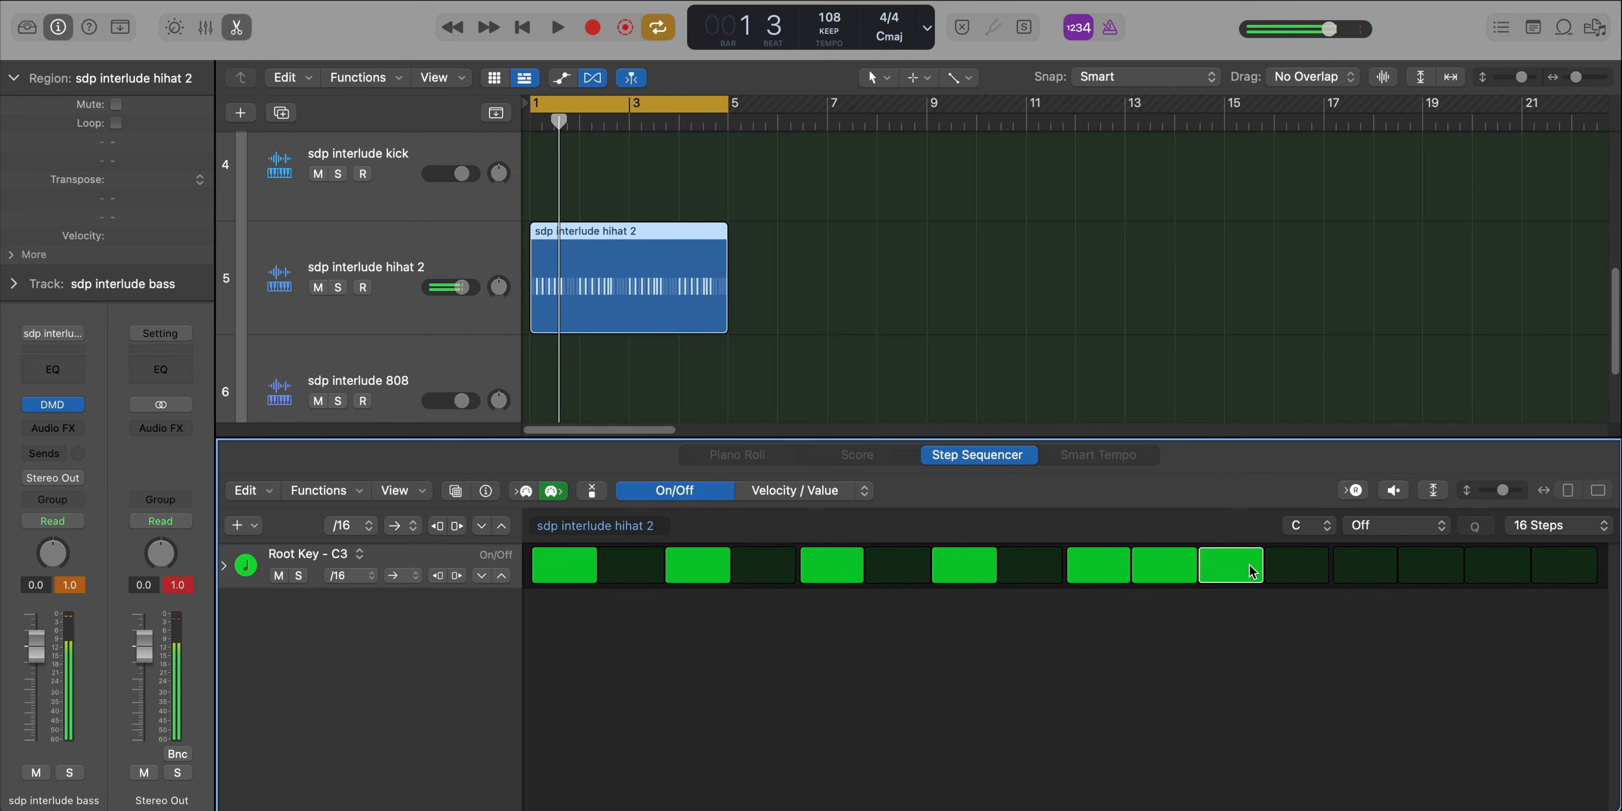
- Switch the hi-hat pattern's edit mode to Repeat and adjust the repeat value of step 9
click(863, 492)
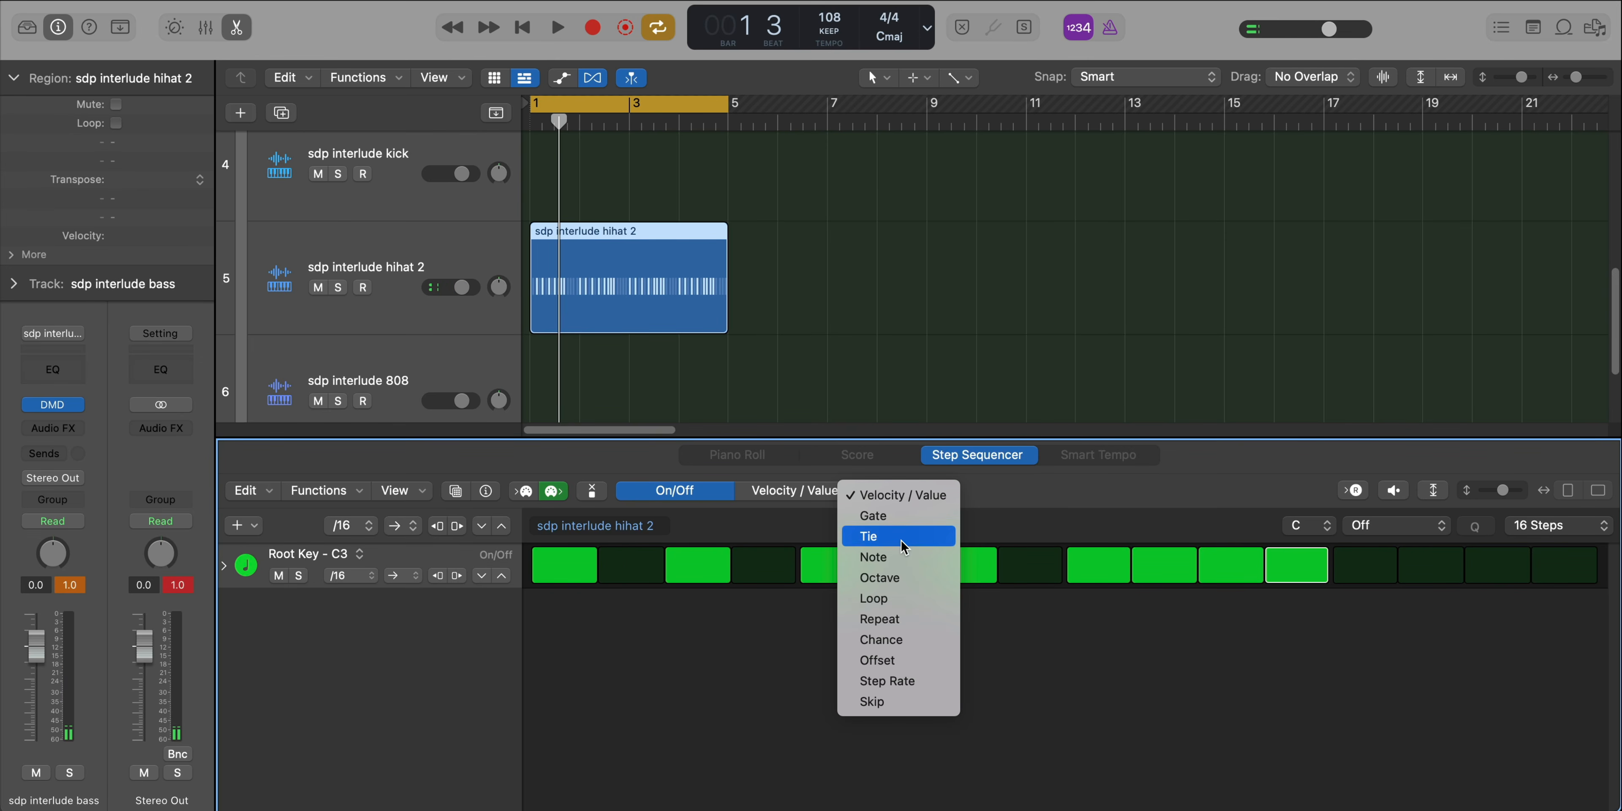
click(879, 619)
drag(1099, 570, 1101, 581)
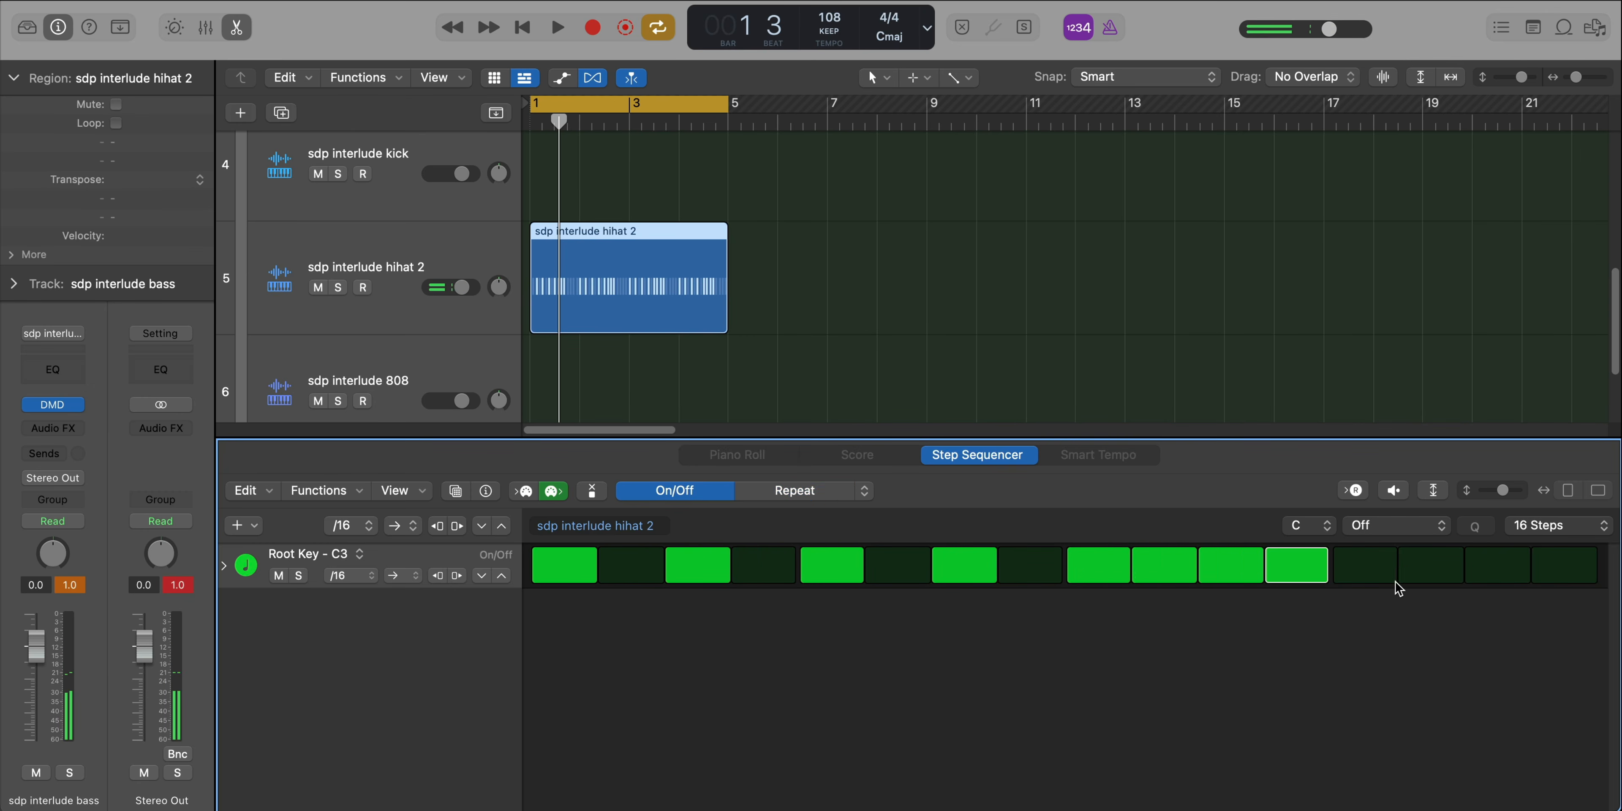
- Activate steps 13 and 15 of the hi-hat pattern, play it back and close the step sequencer
click(1382, 573)
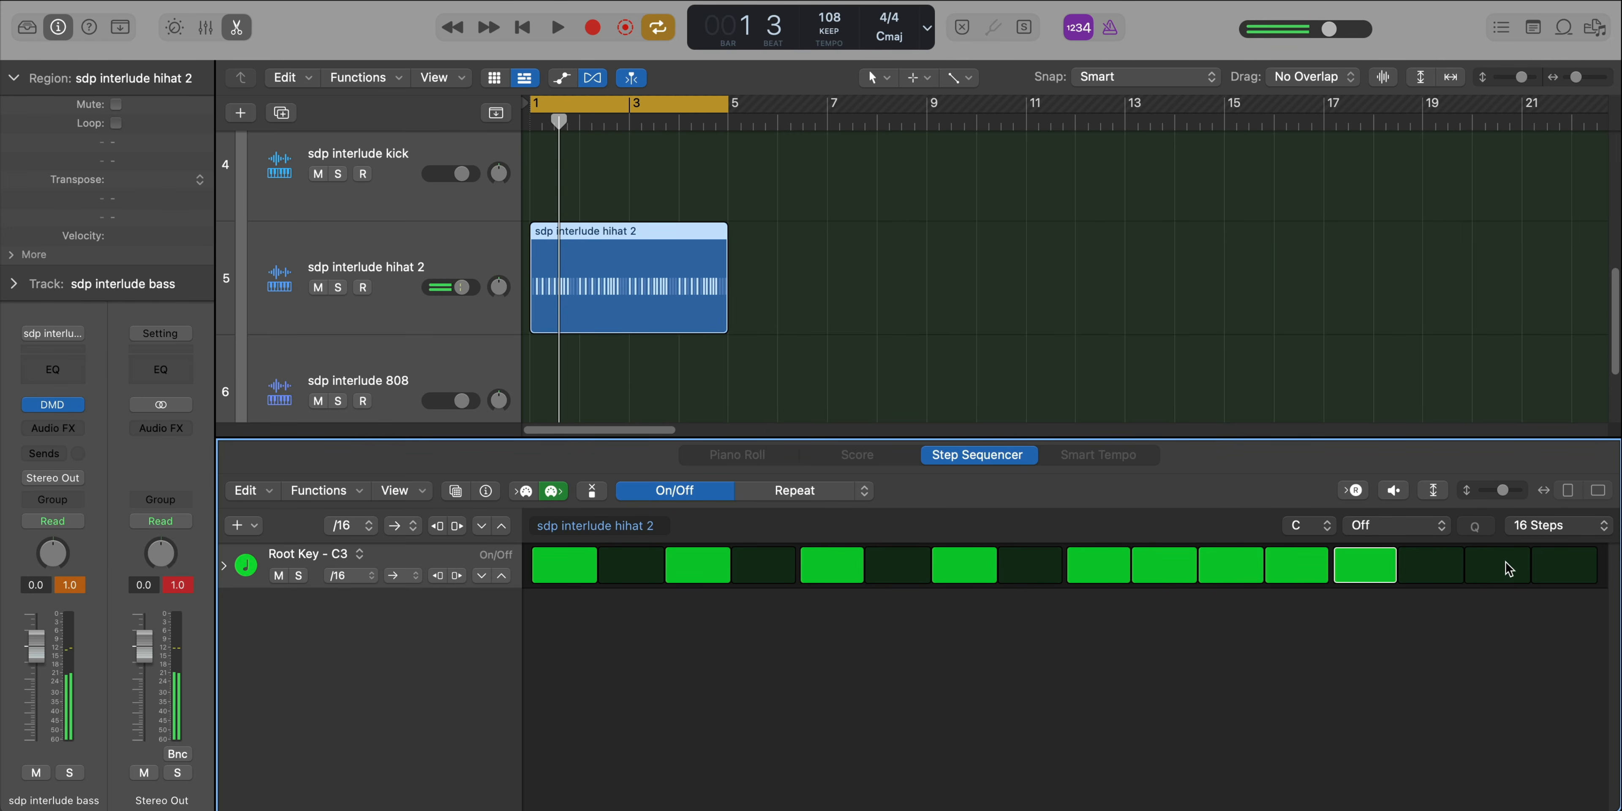
key(space)
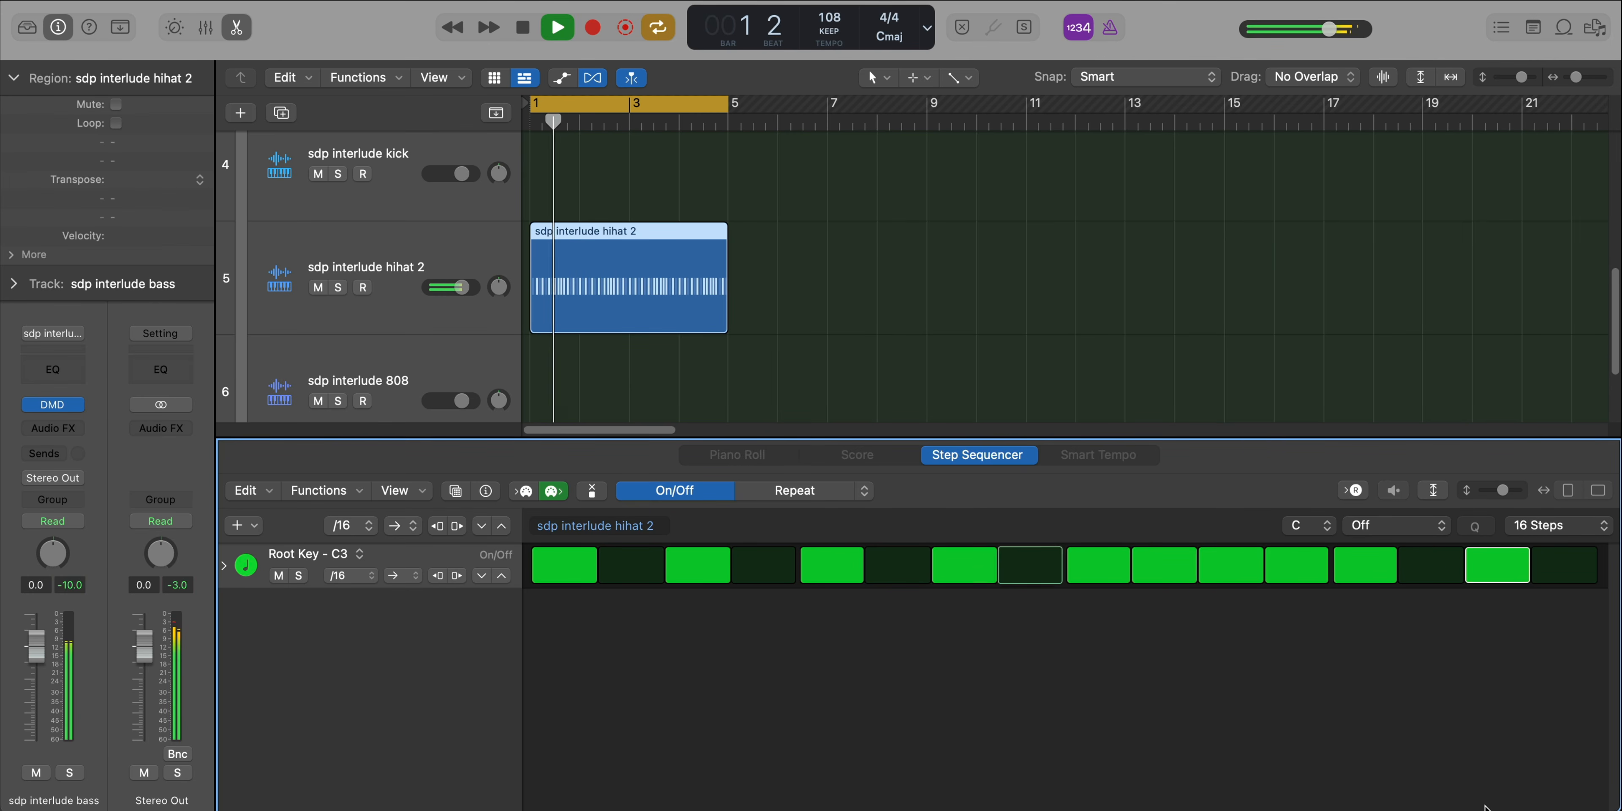
key(e)
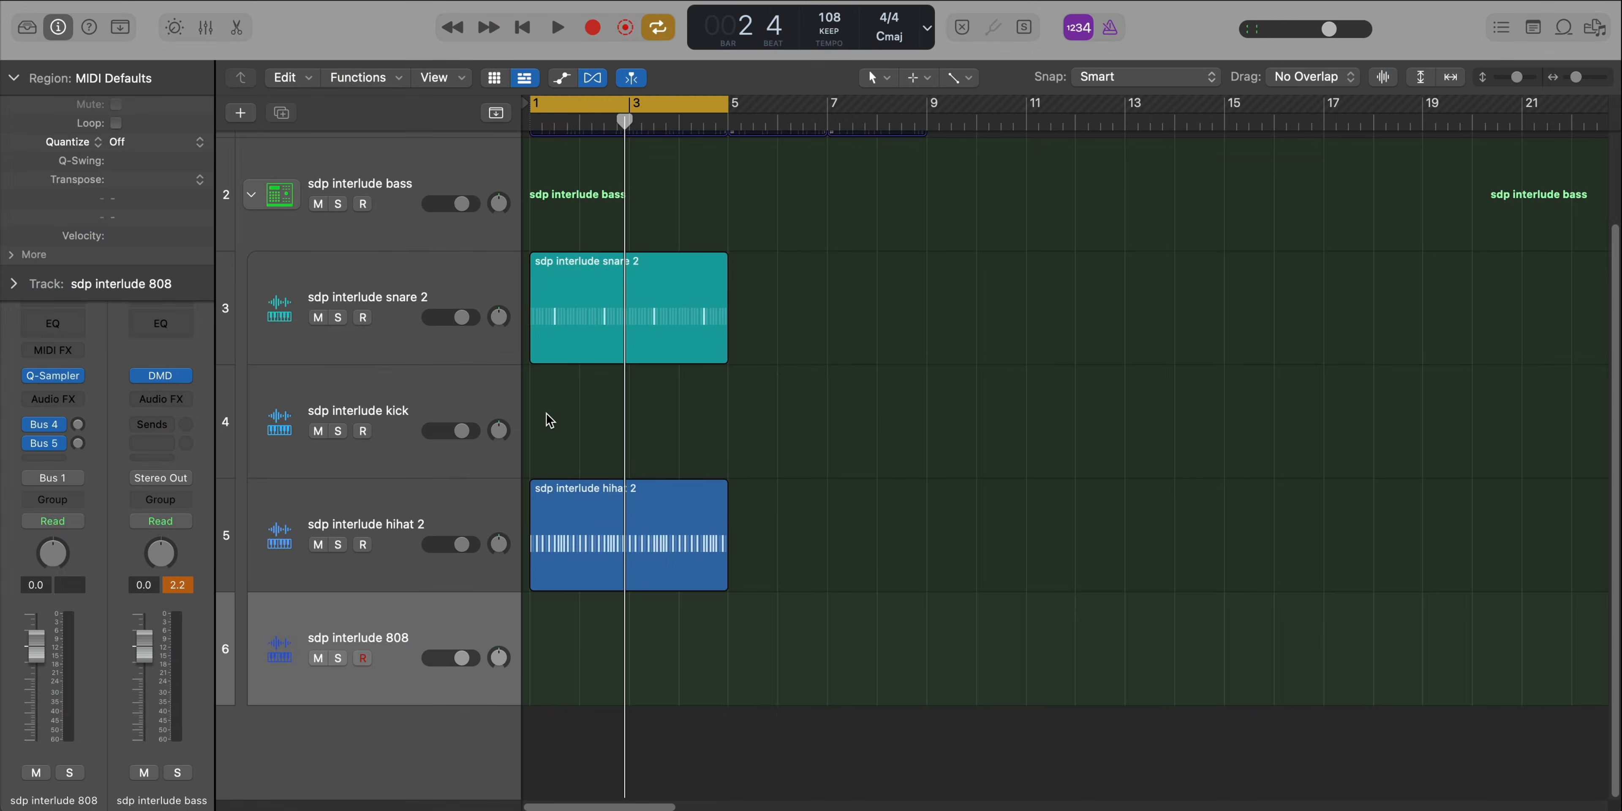
- Create a pattern region on the sdp interlude kick track and set its length to 64 steps
right_click(546, 414)
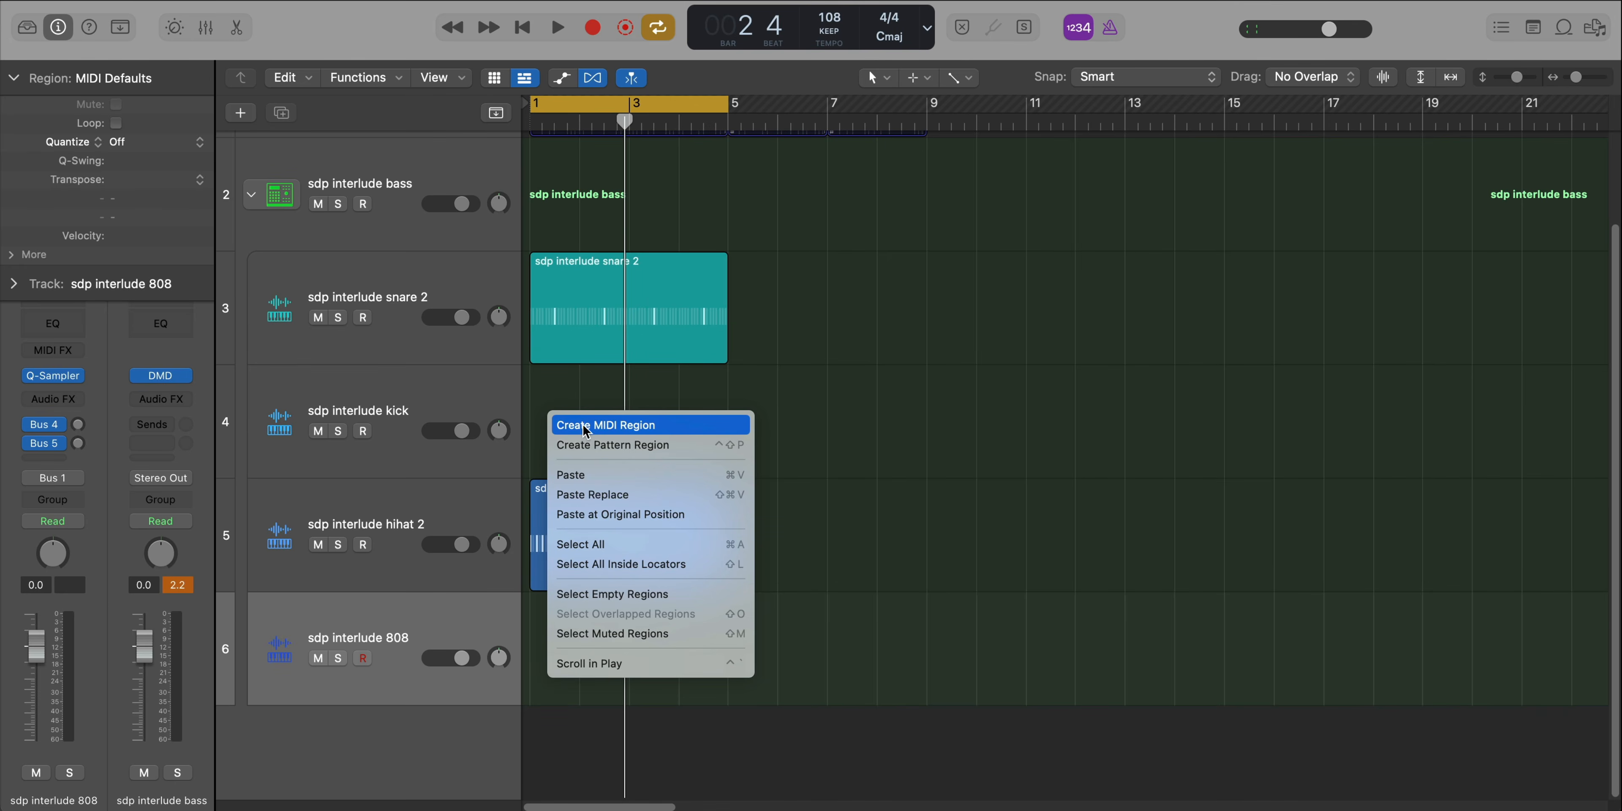
click(621, 454)
click(1577, 528)
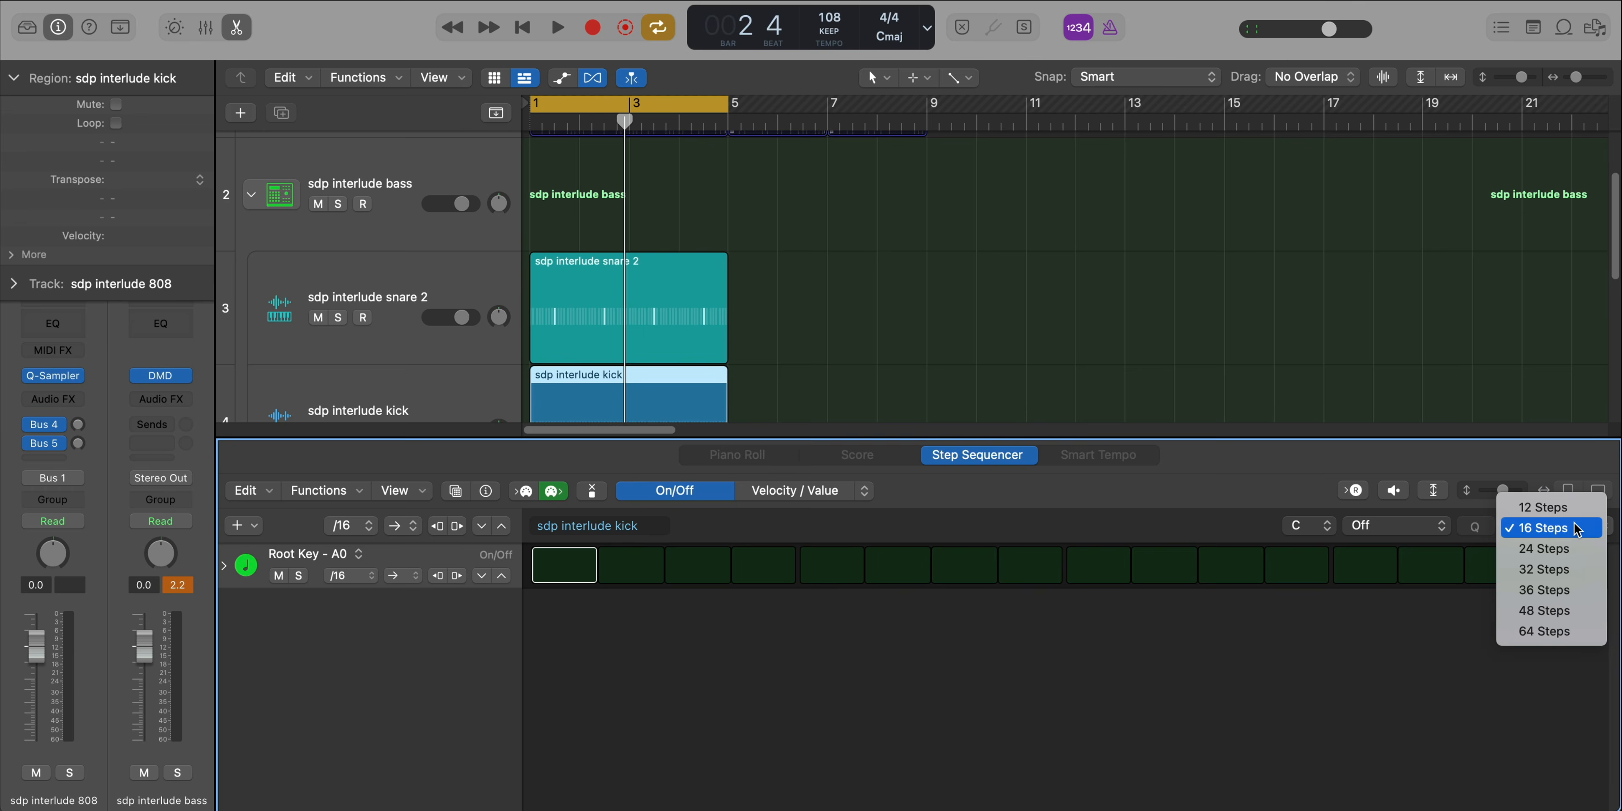
click(1550, 628)
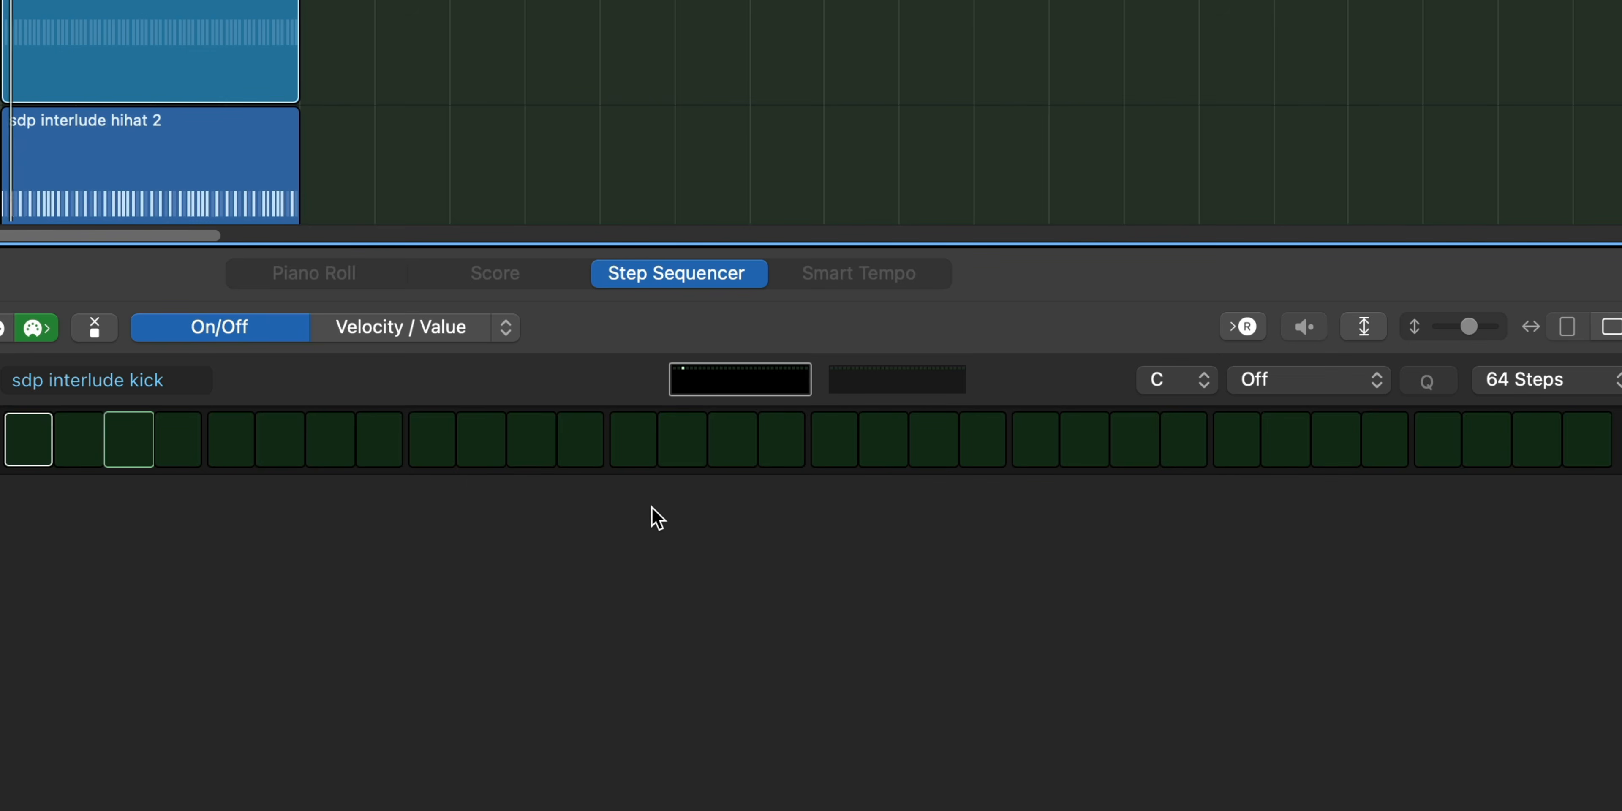
- Activate steps 13, 29 and 30 in the sdp interlude kick pattern
click(949, 565)
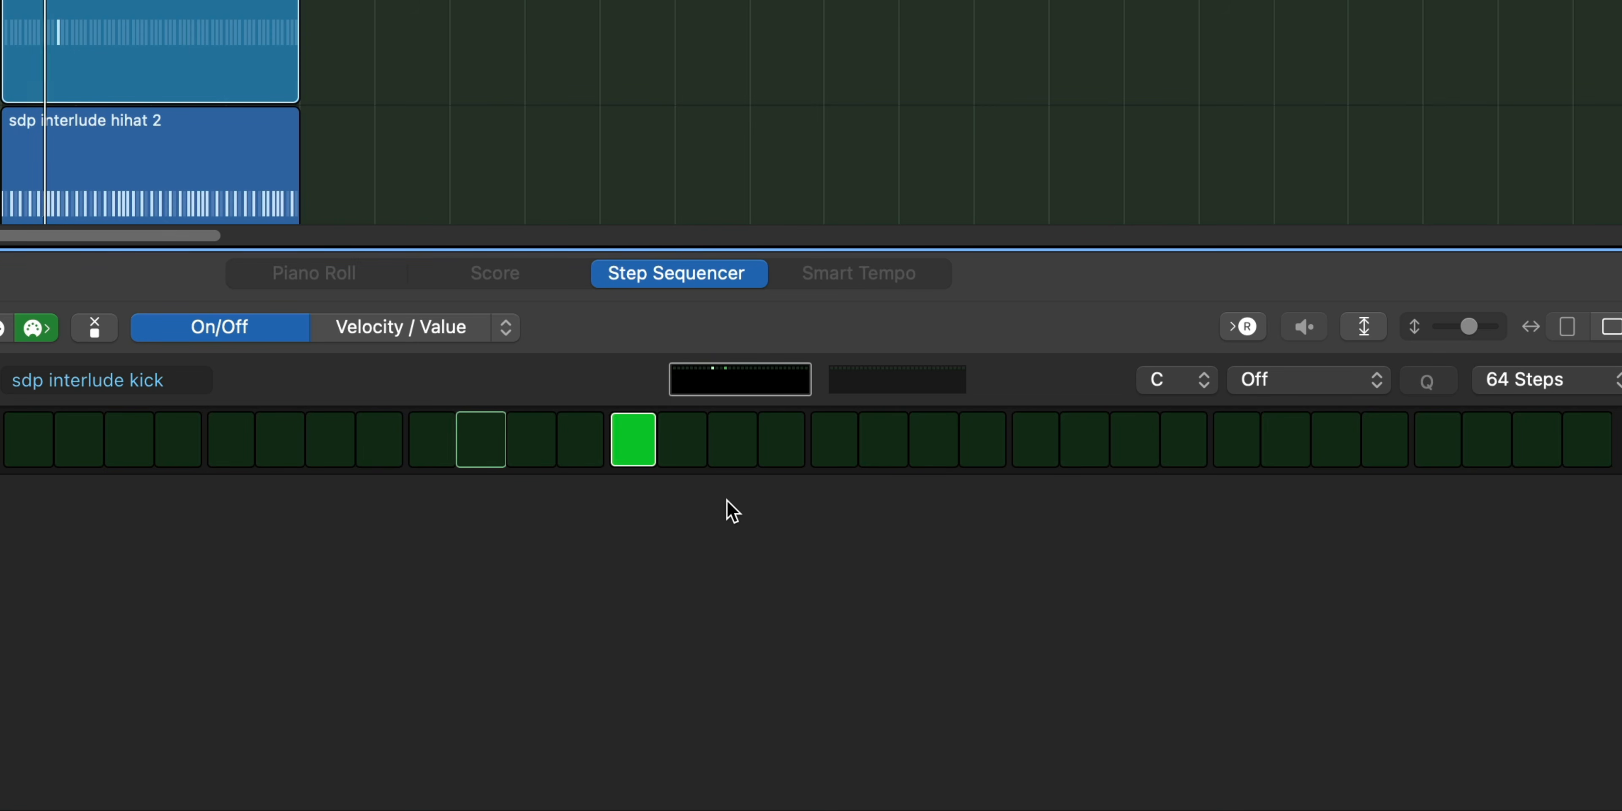
click(1438, 444)
click(1487, 441)
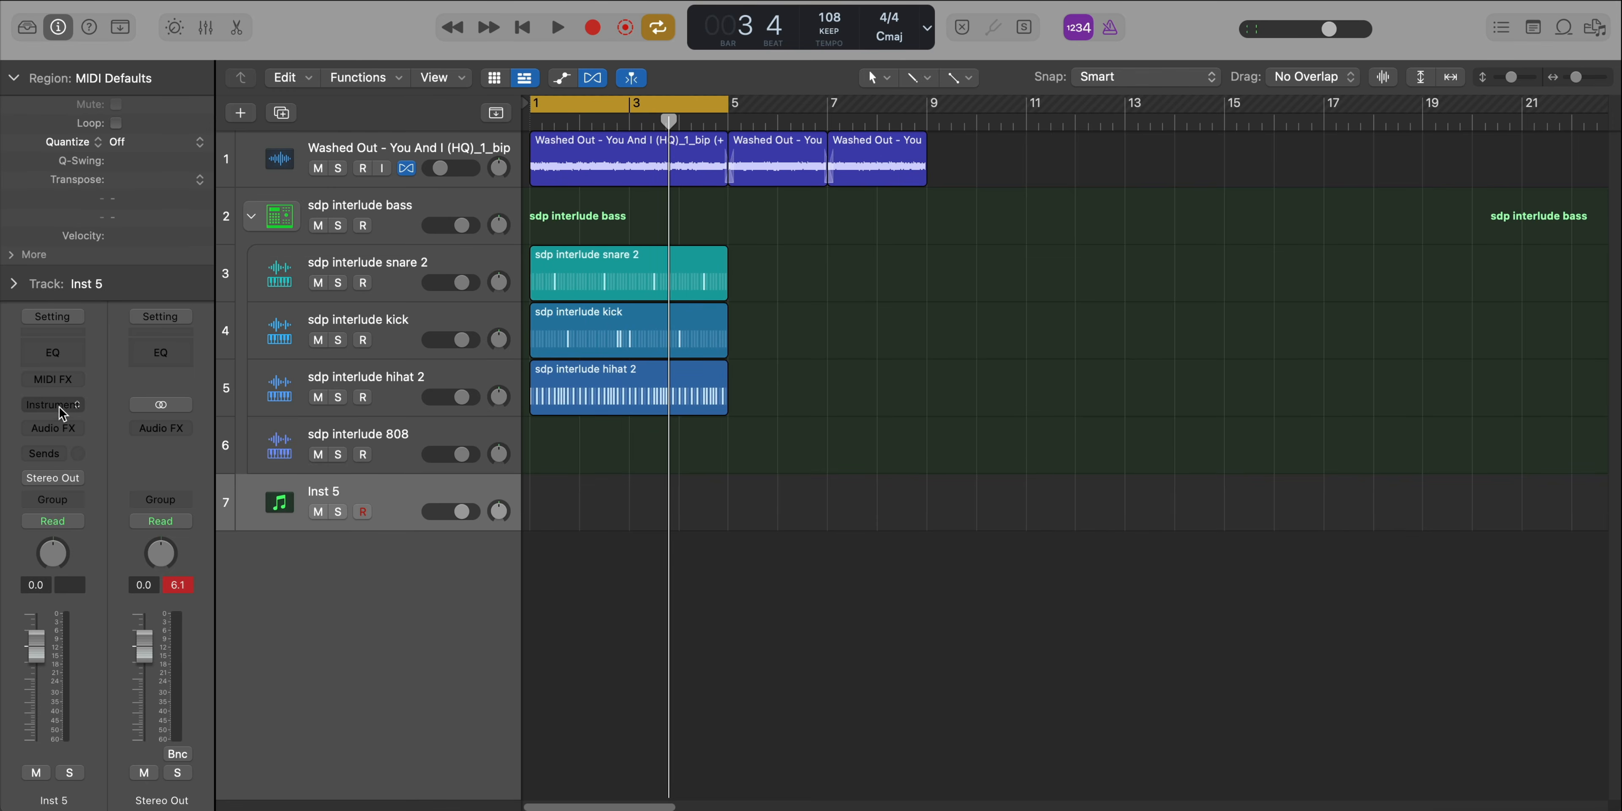
- Add the ES1 synthesizer to the Inst 5 track, load its Old School Bass preset and close the plug-in window
click(63, 410)
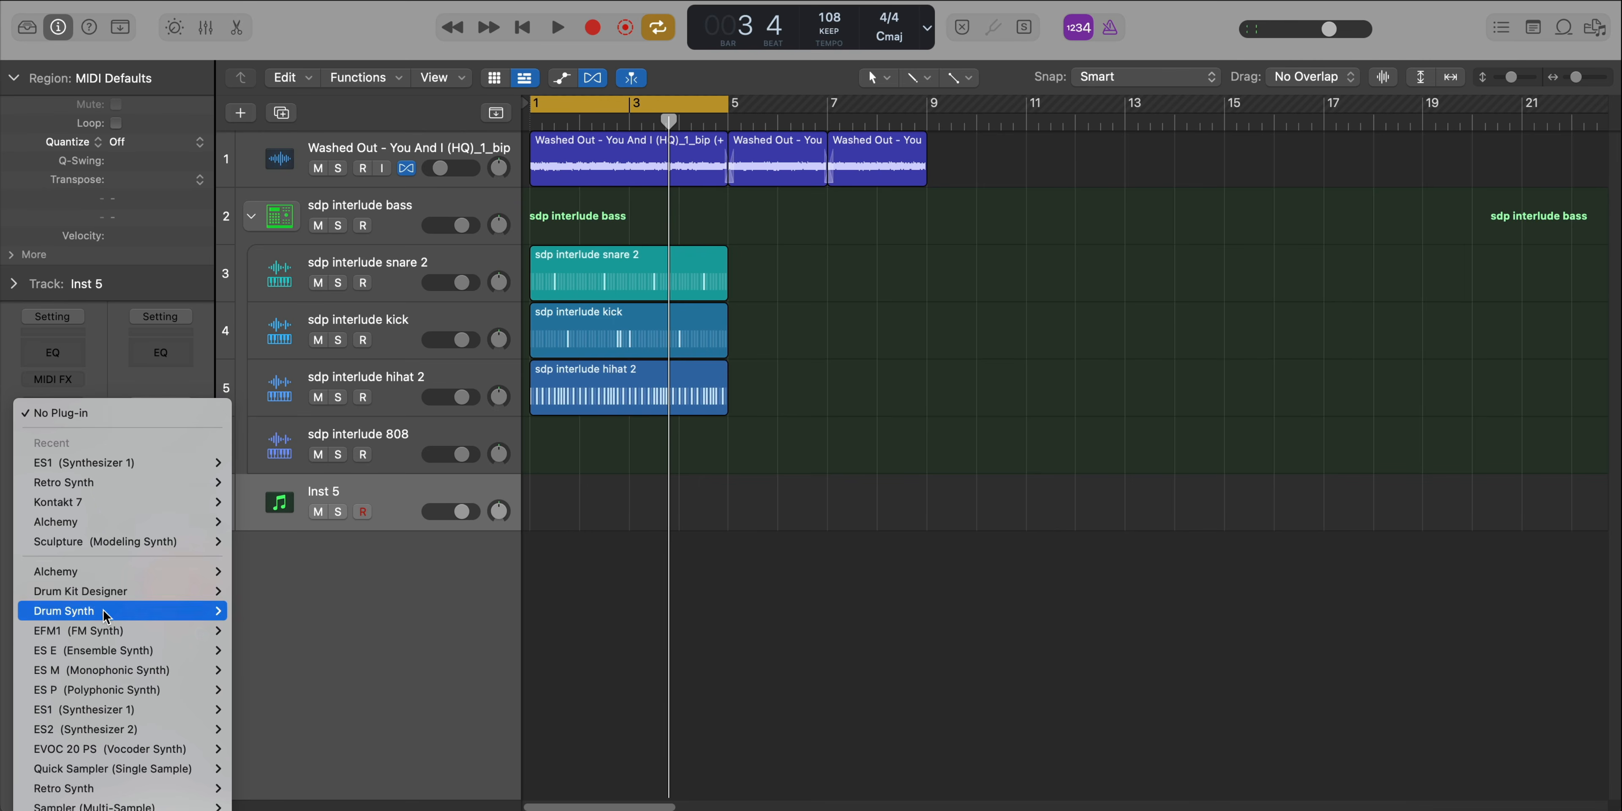
click(254, 710)
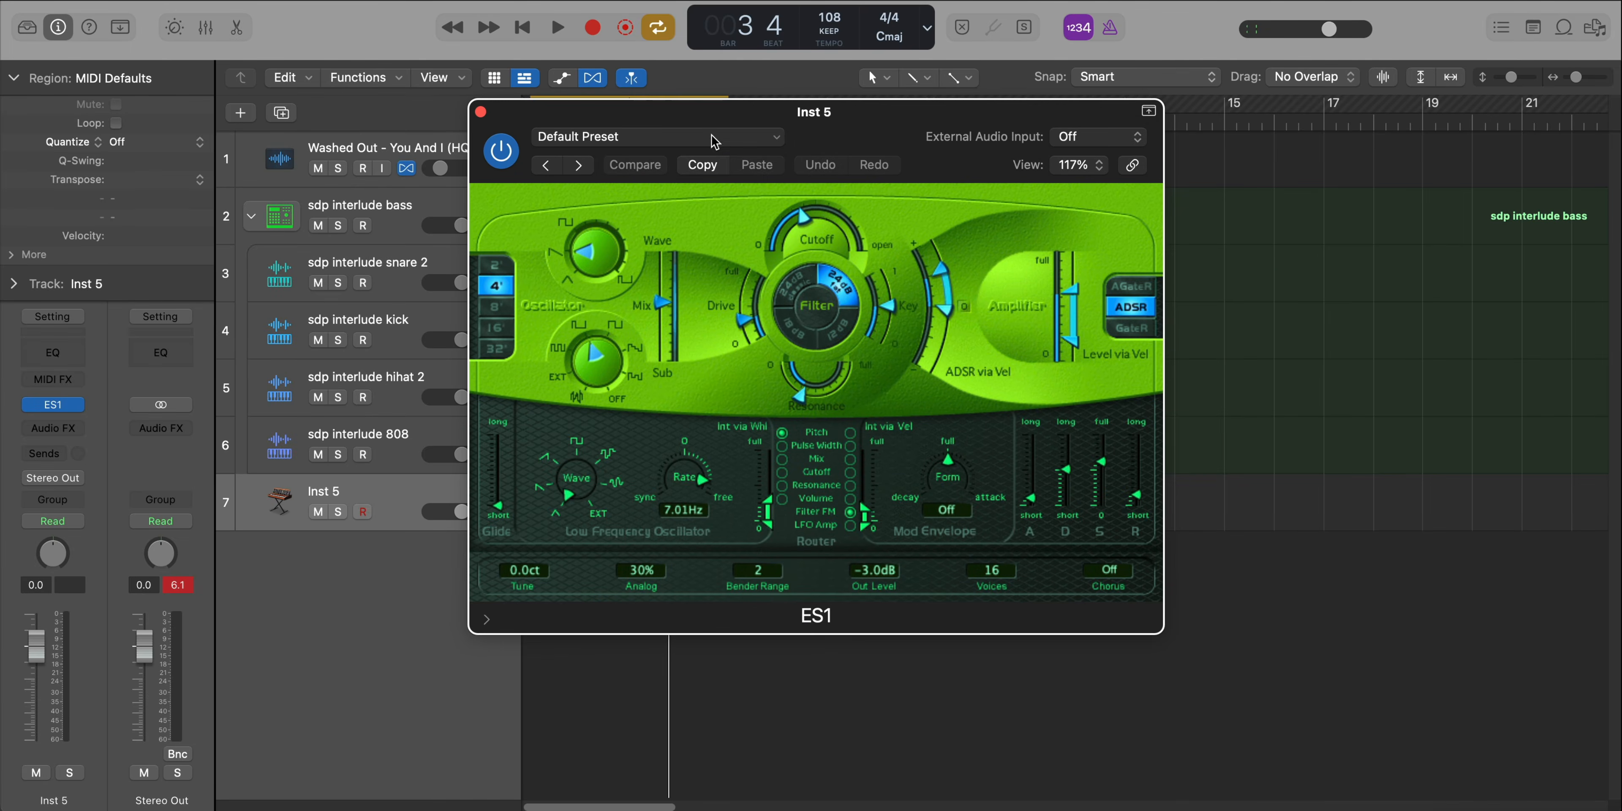
click(715, 141)
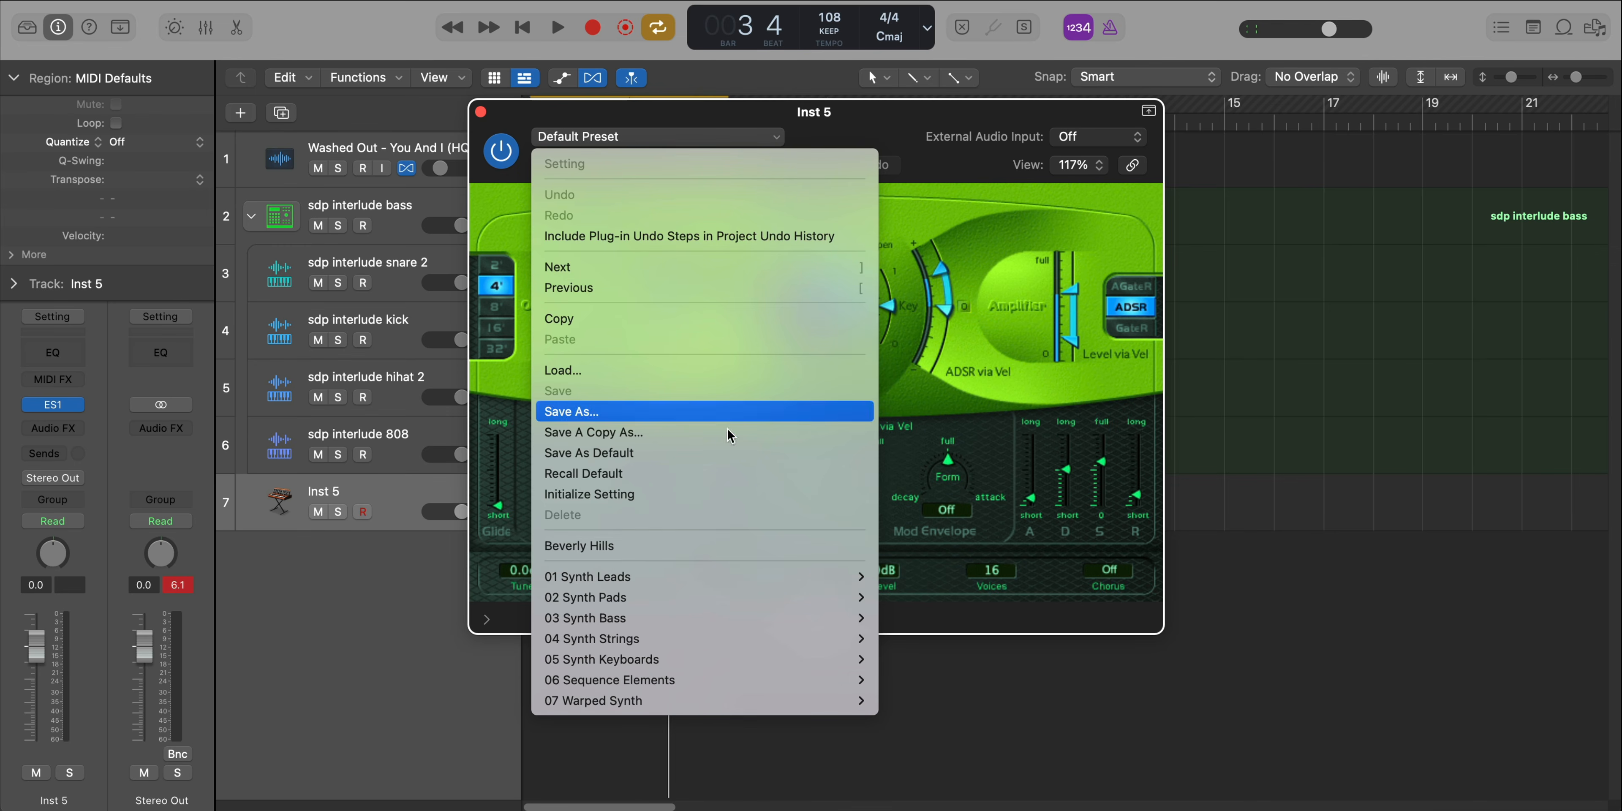
mouse_move(686, 618)
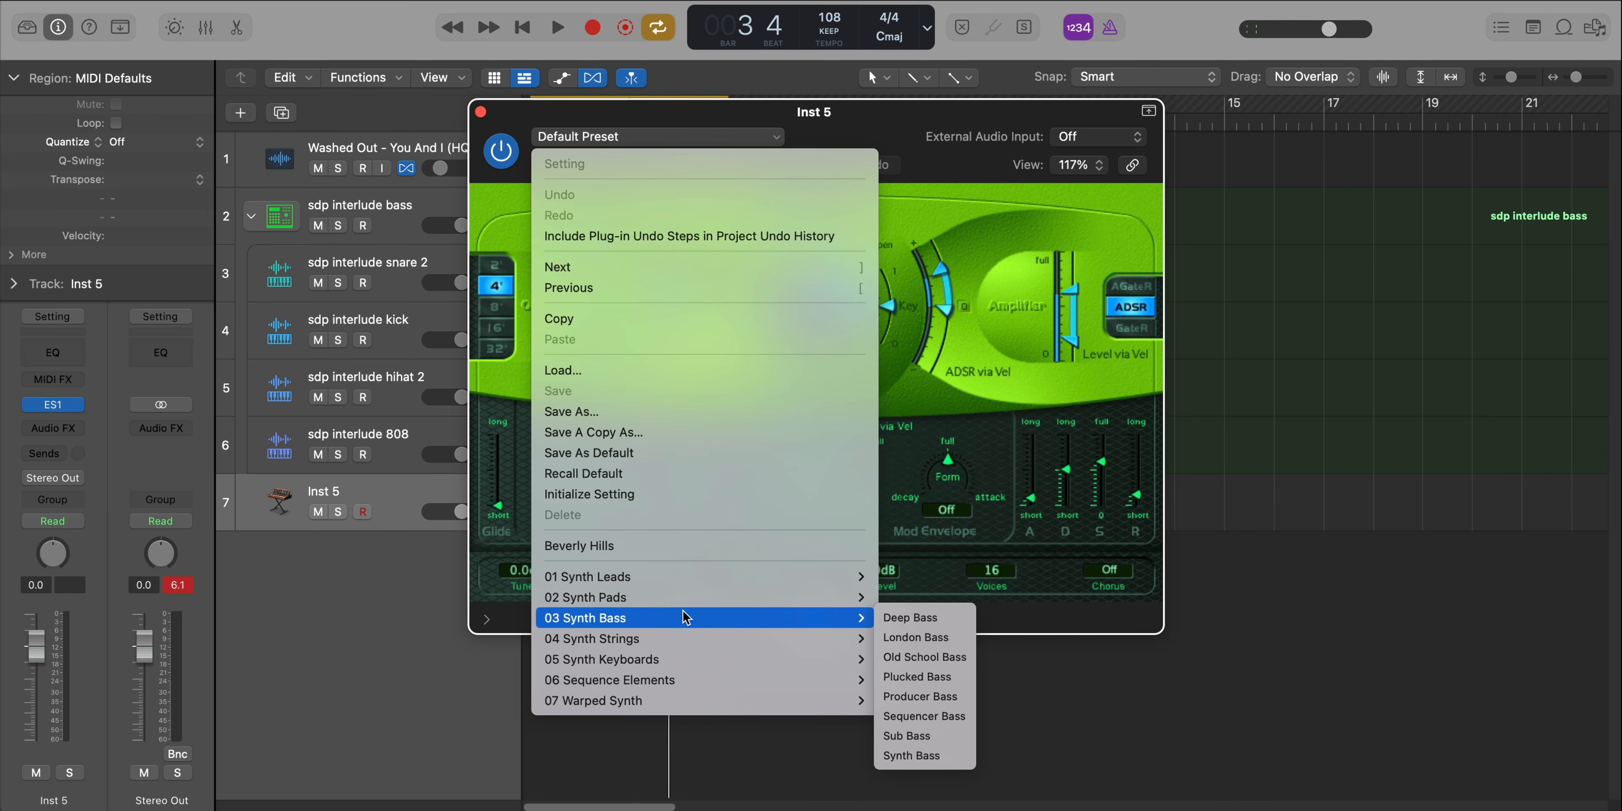
click(929, 657)
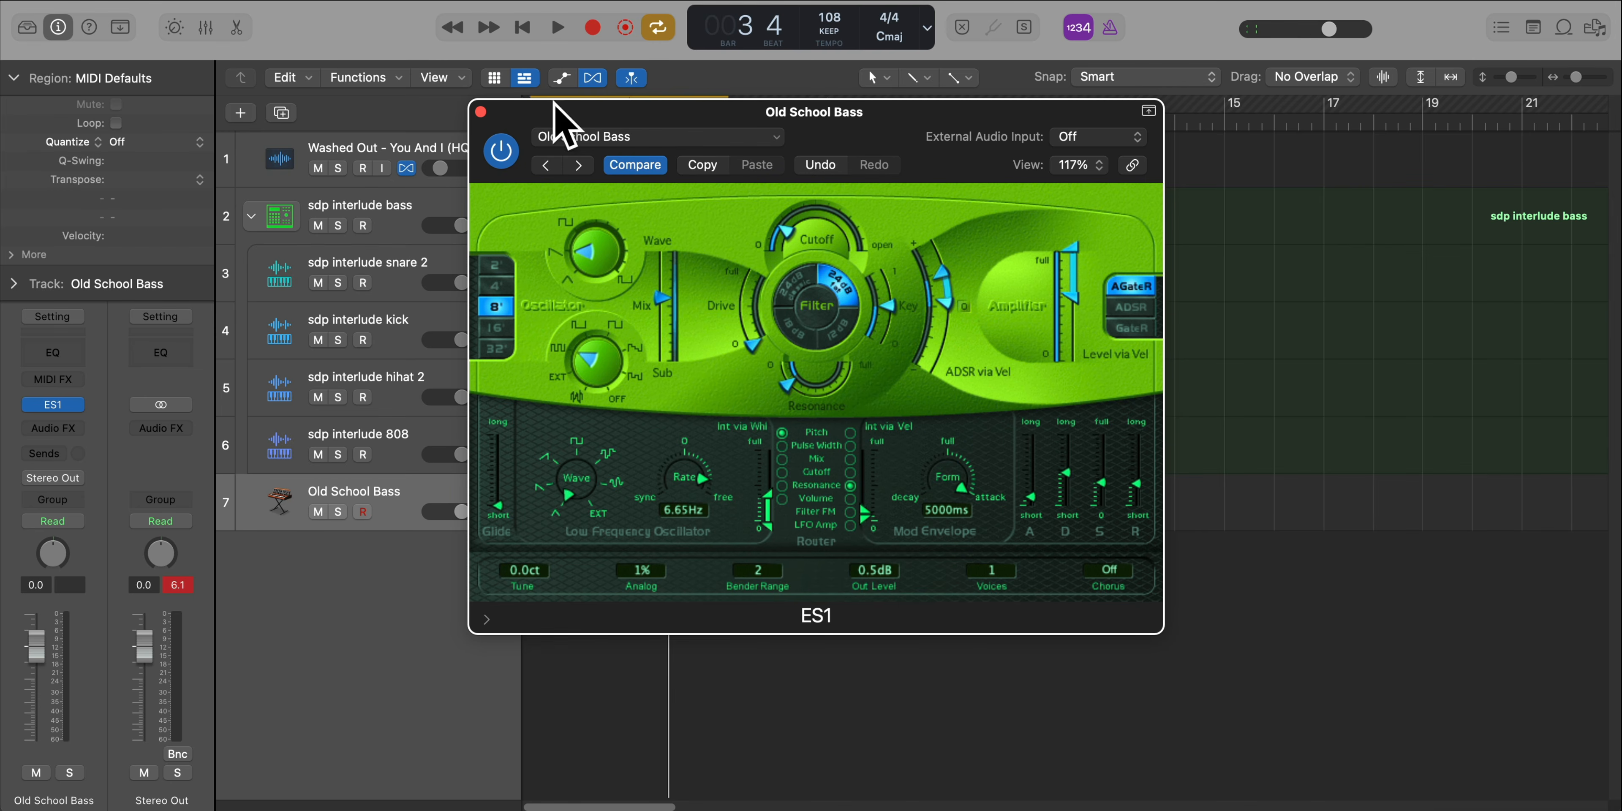
click(483, 111)
- Create a MIDI region on the Old School Bass track and enter two G#1 notes, an A#1 and an F1 in bar 1
right_click(538, 500)
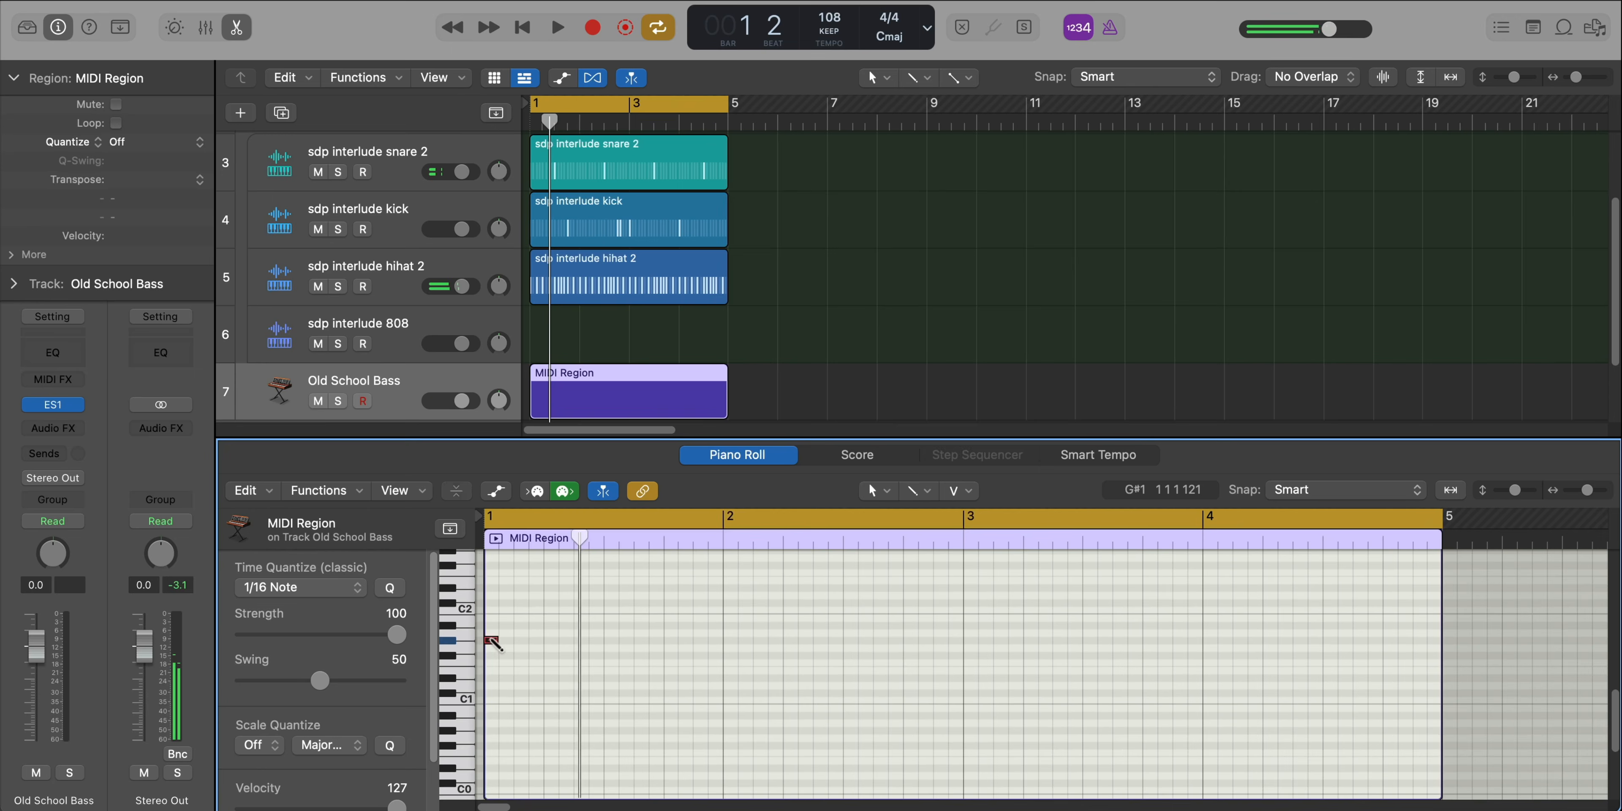
click(492, 640)
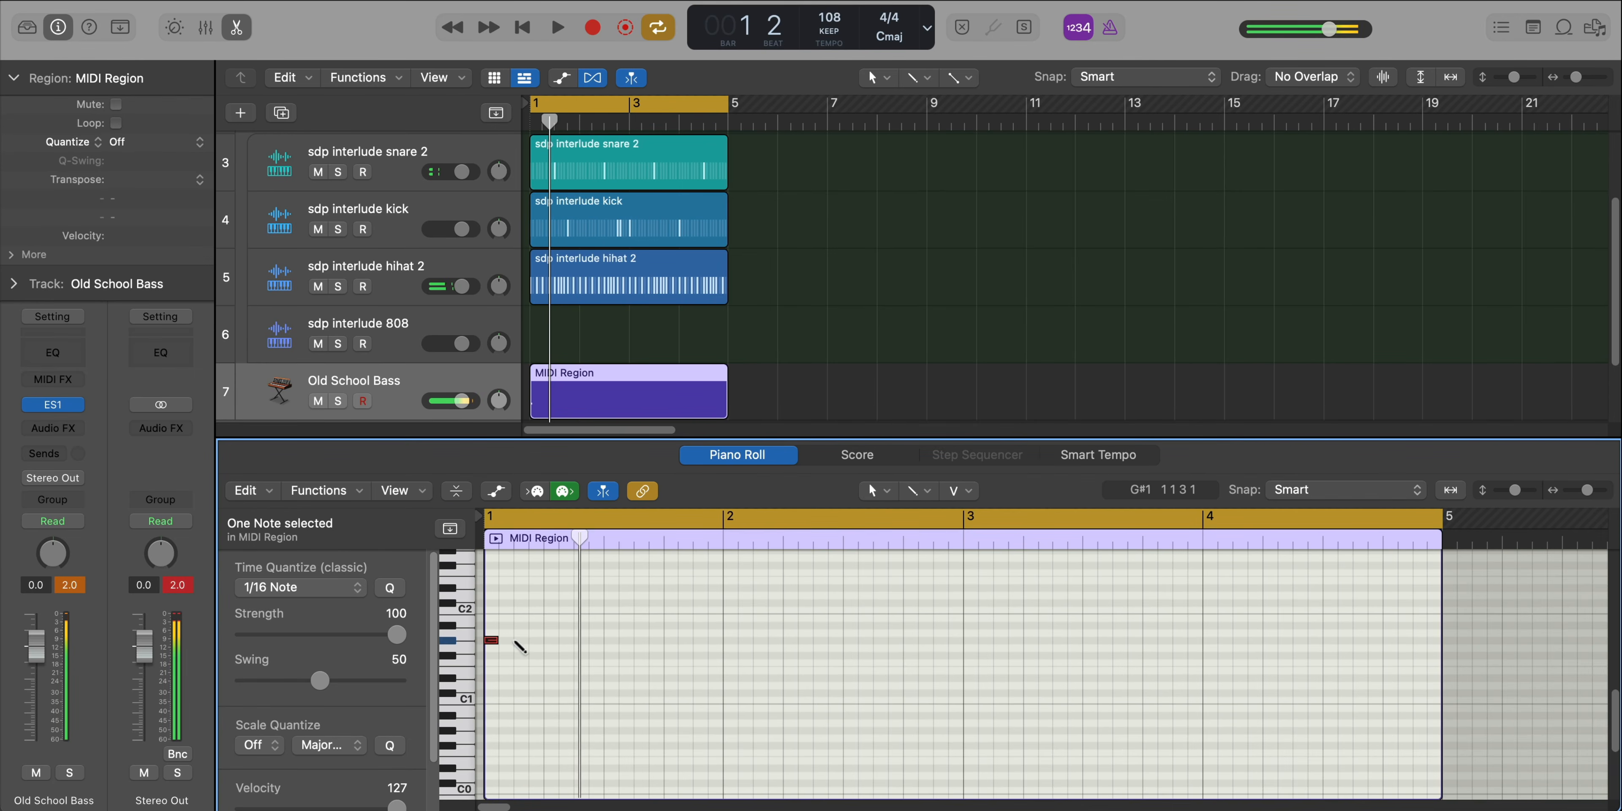
click(521, 640)
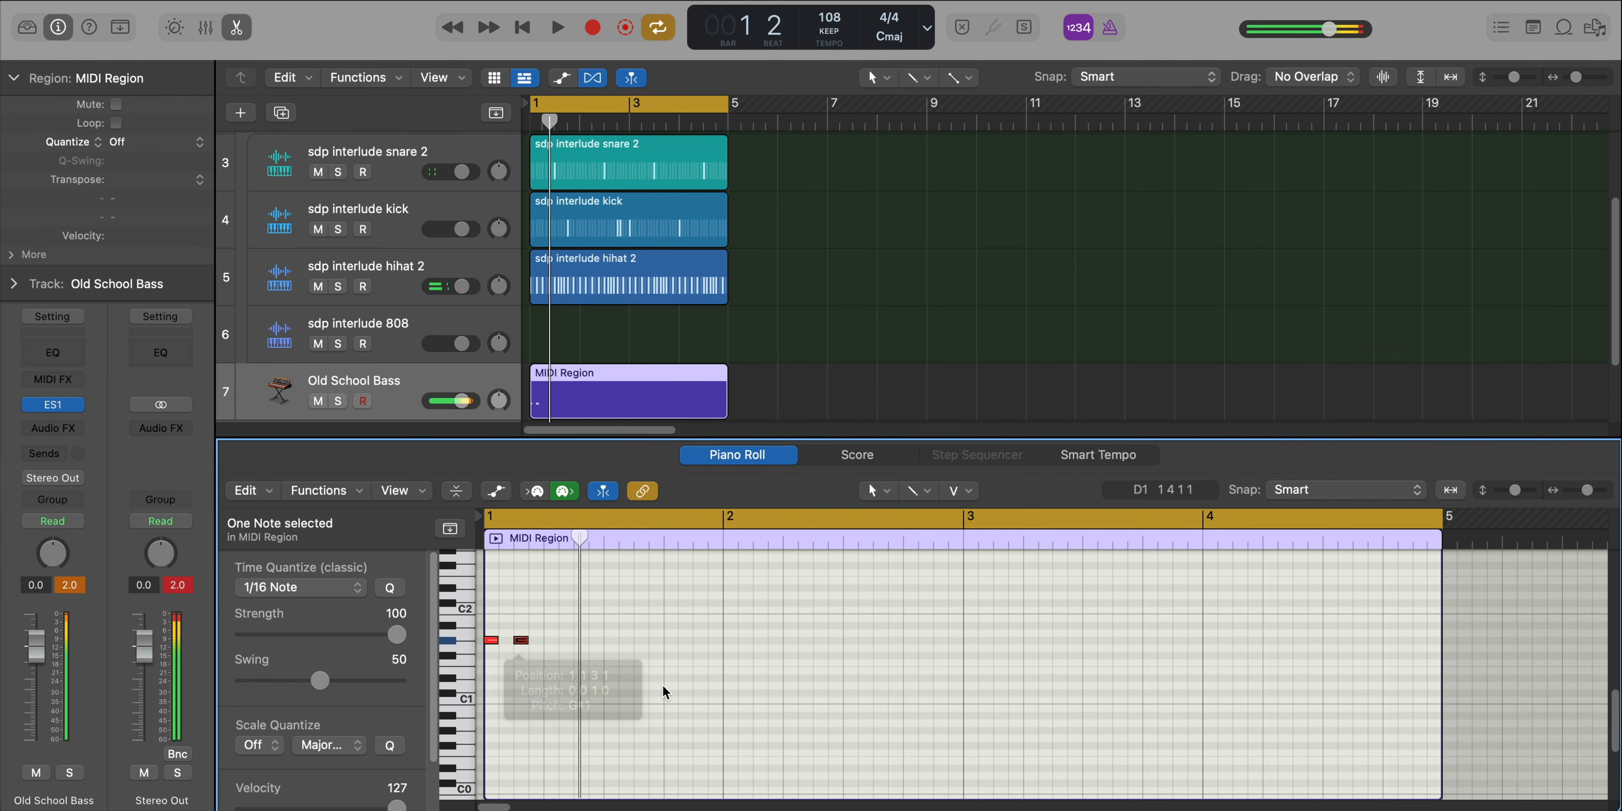
click(641, 625)
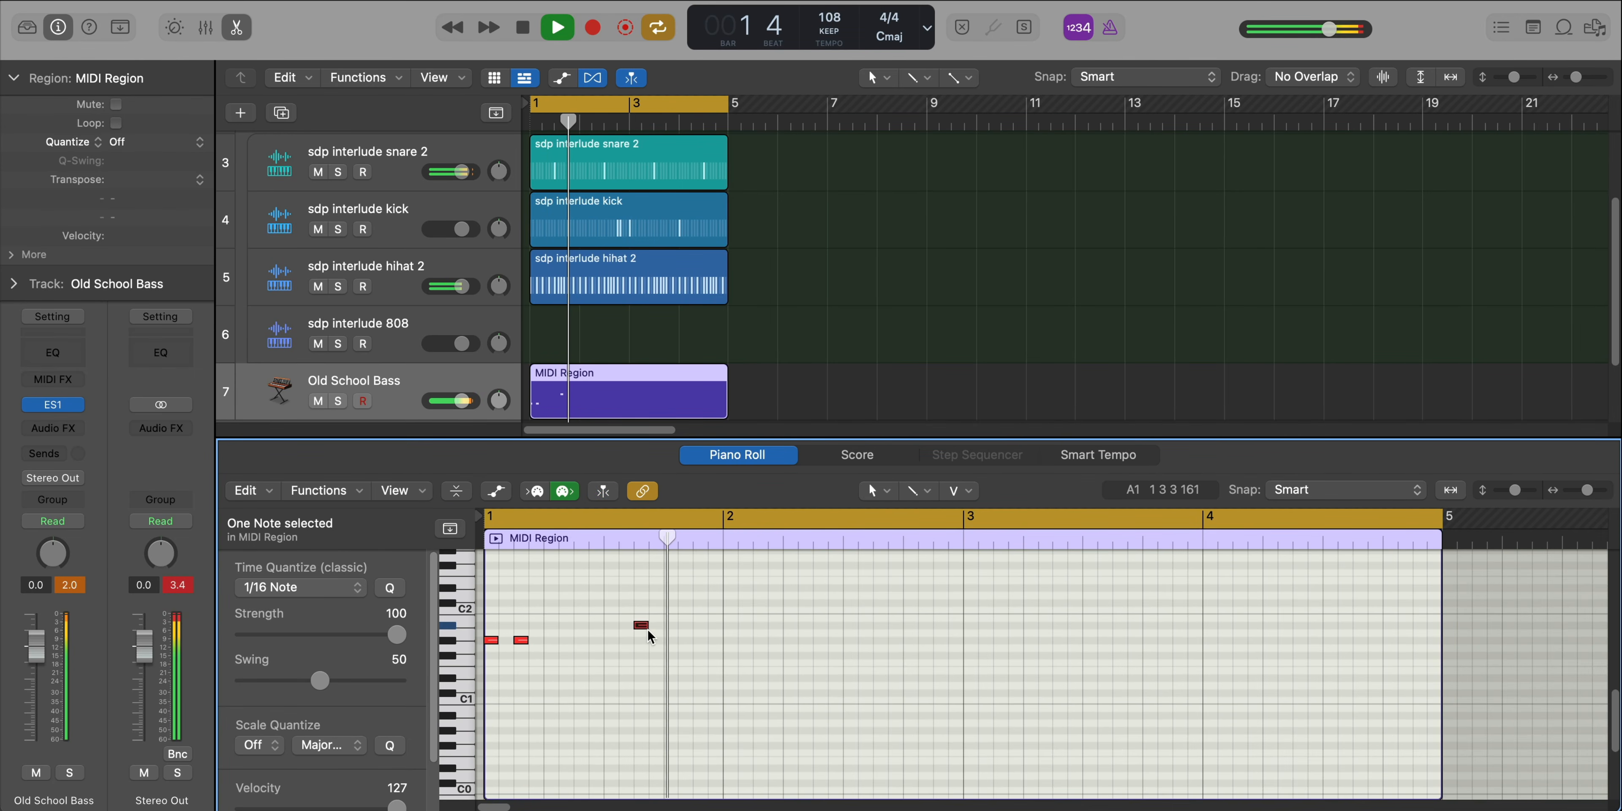
click(671, 663)
key(space)
key(space)
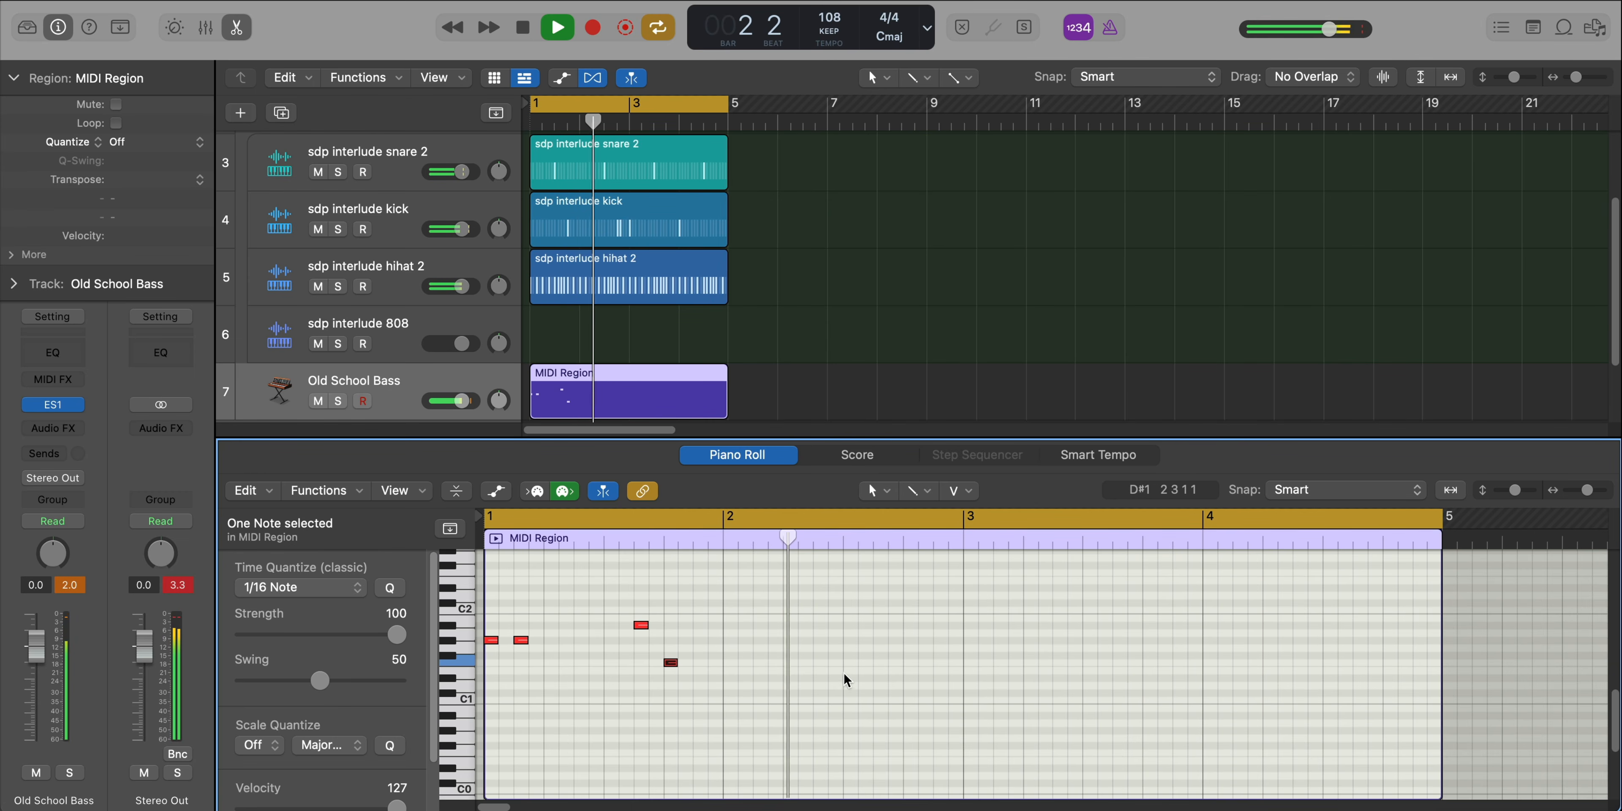
- Add two F1 notes in the second half of bar 2 and two C2 notes at the start of bar 3
click(849, 662)
click(877, 663)
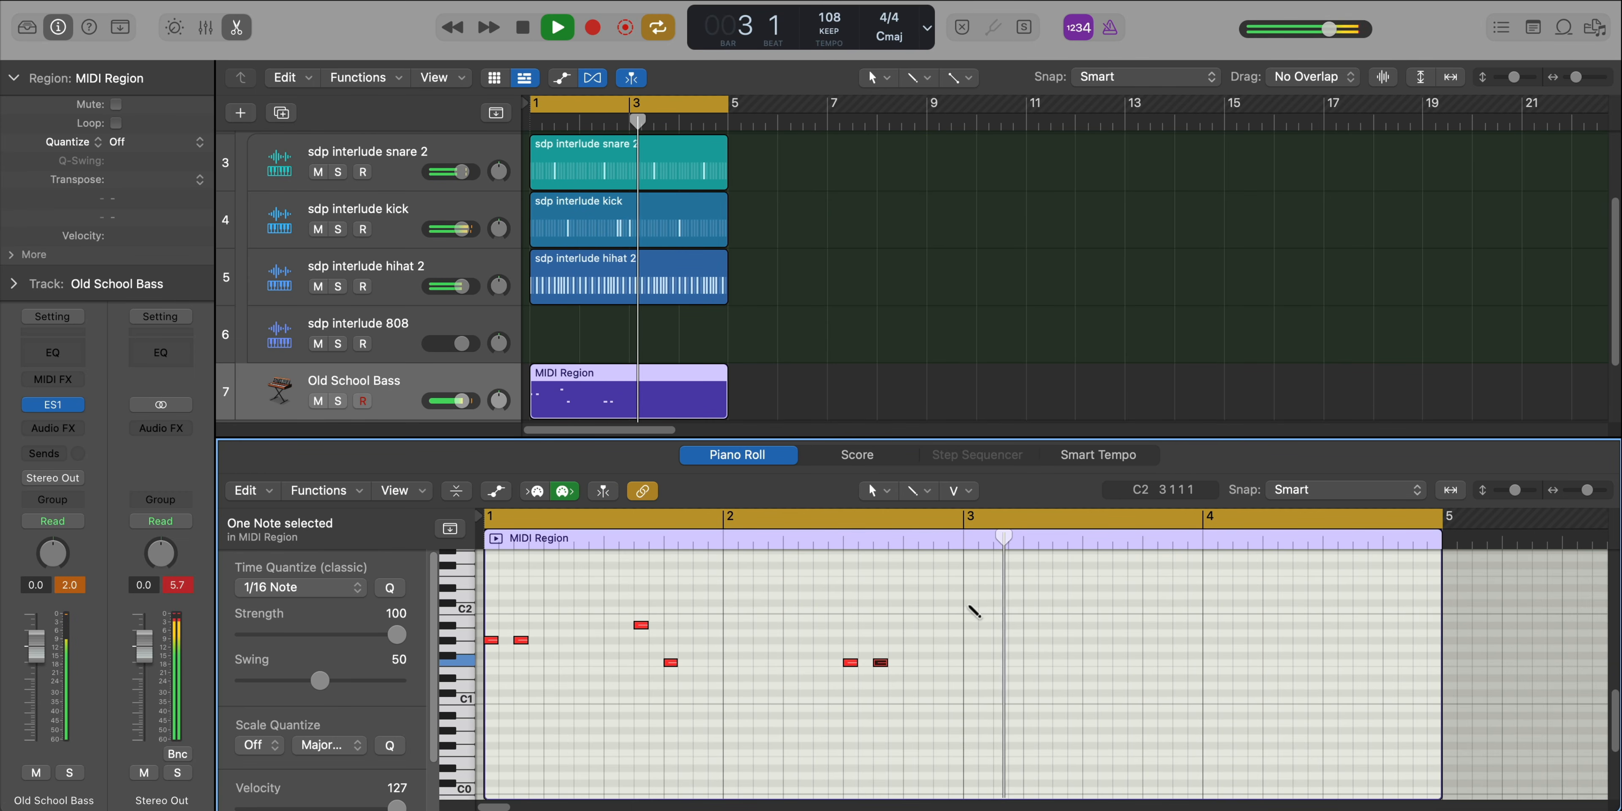
click(971, 610)
click(1000, 609)
key(space)
key(space)
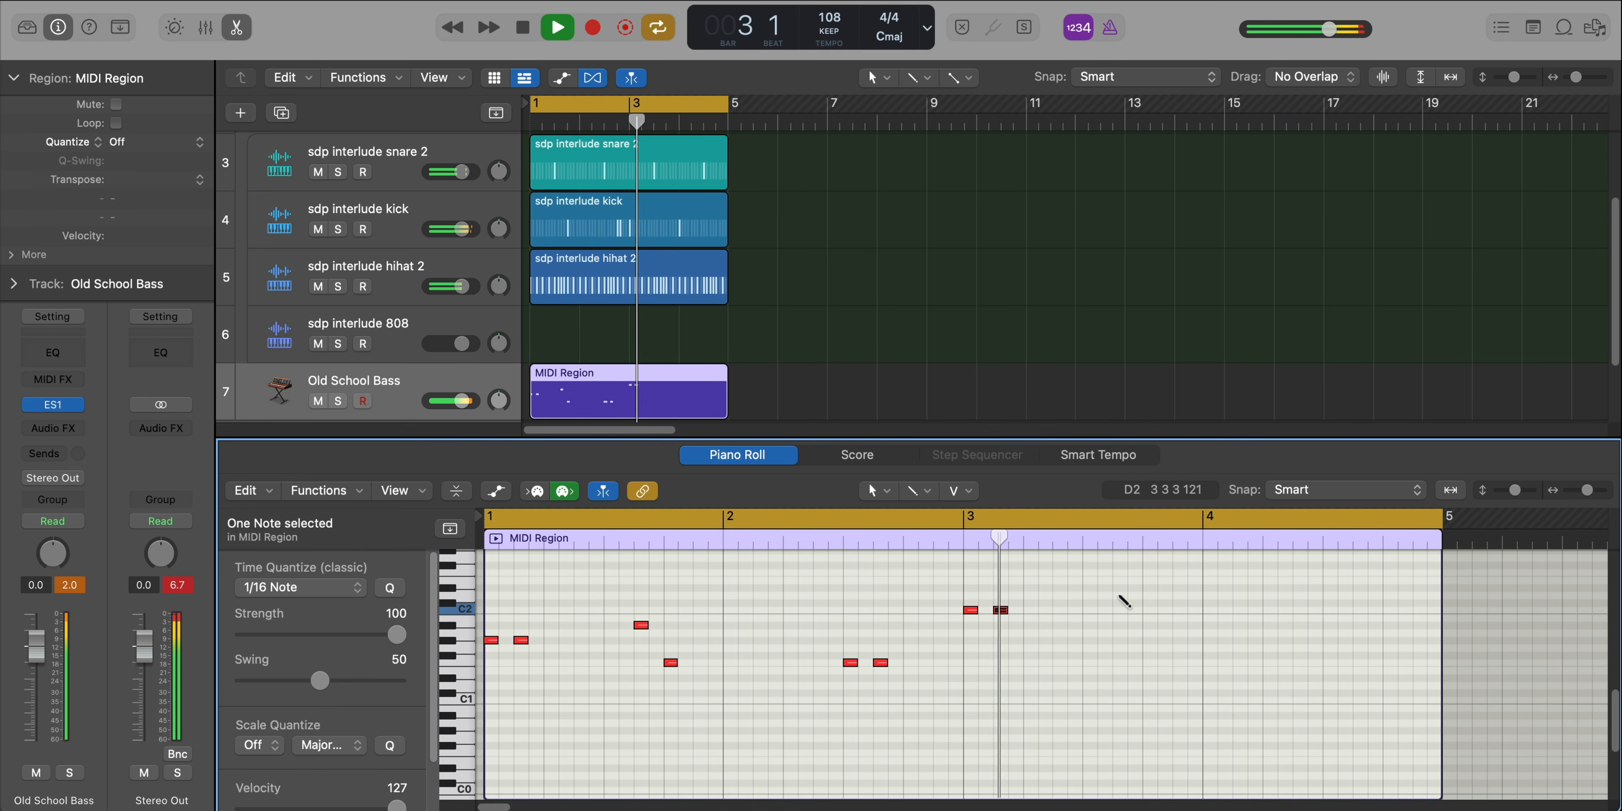
- Add a D2 and an A#1 in the second half of bar 3 and two A#1 notes in the middle of bar 4
super+click(1121, 595)
super+click(1146, 625)
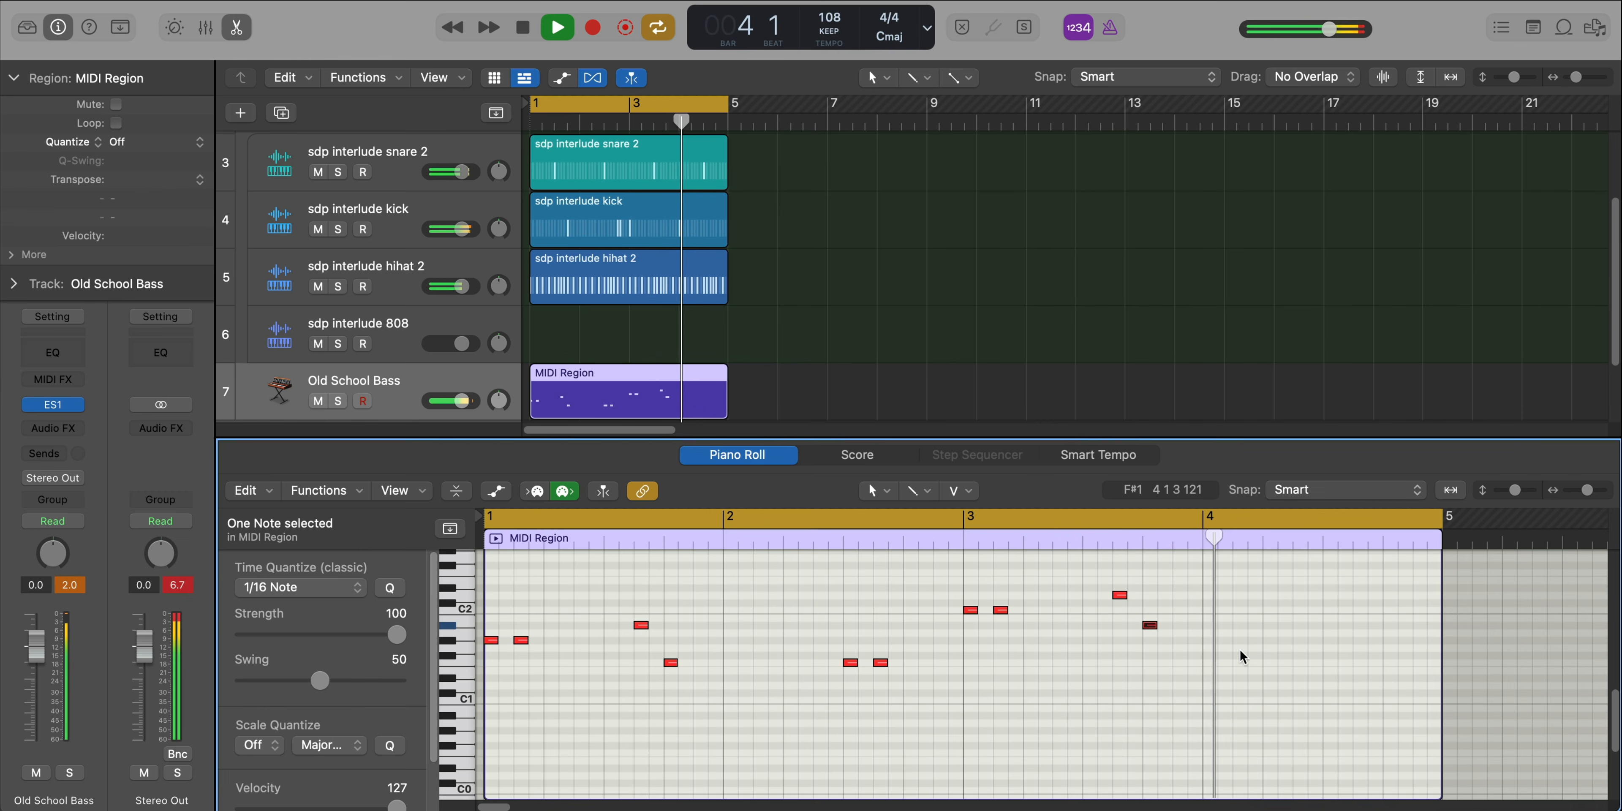
key(space)
key(space)
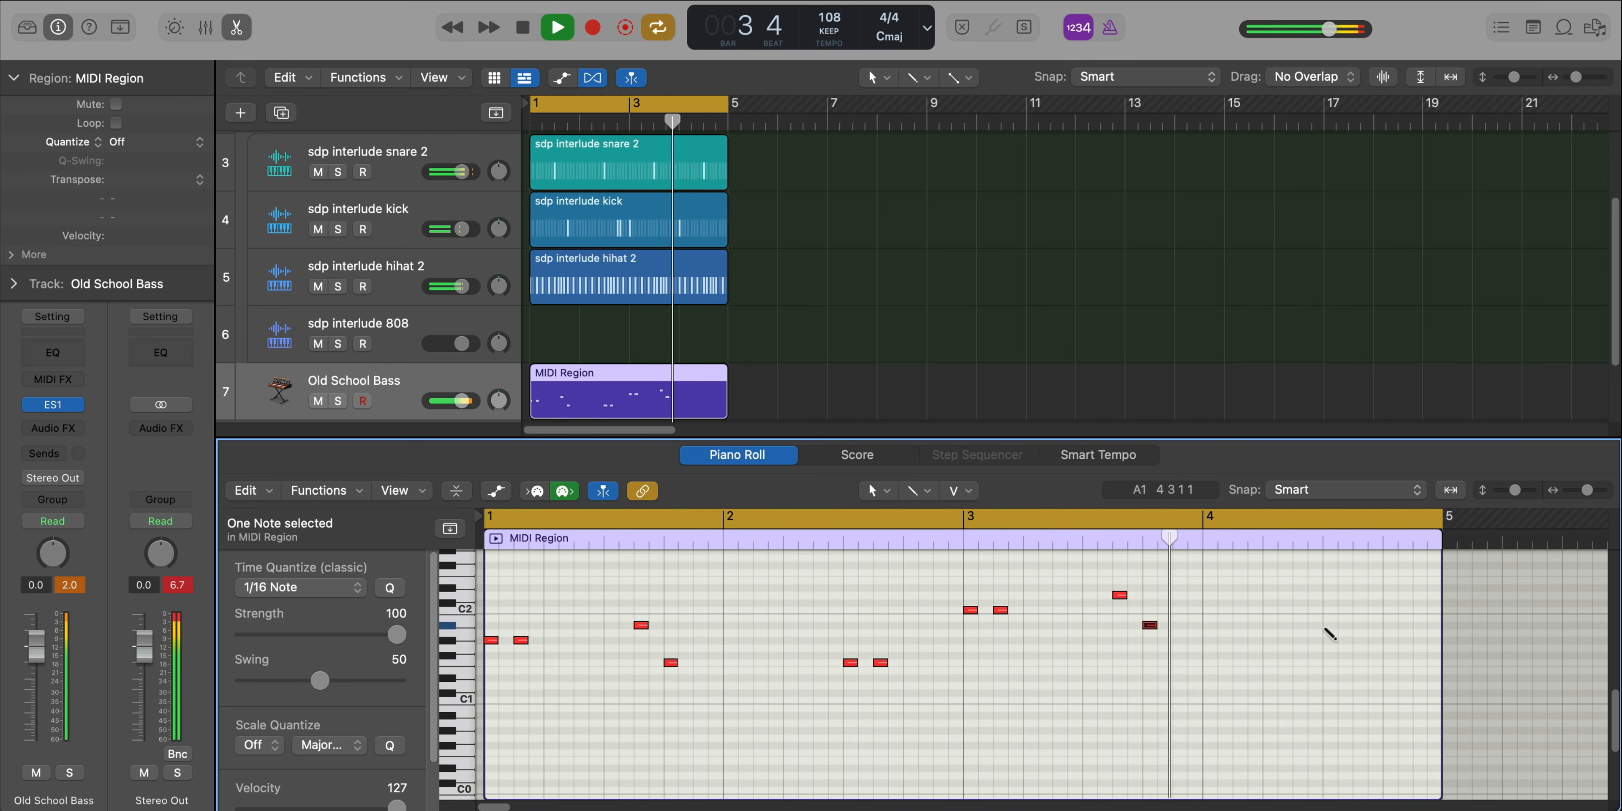
click(1330, 624)
click(1360, 624)
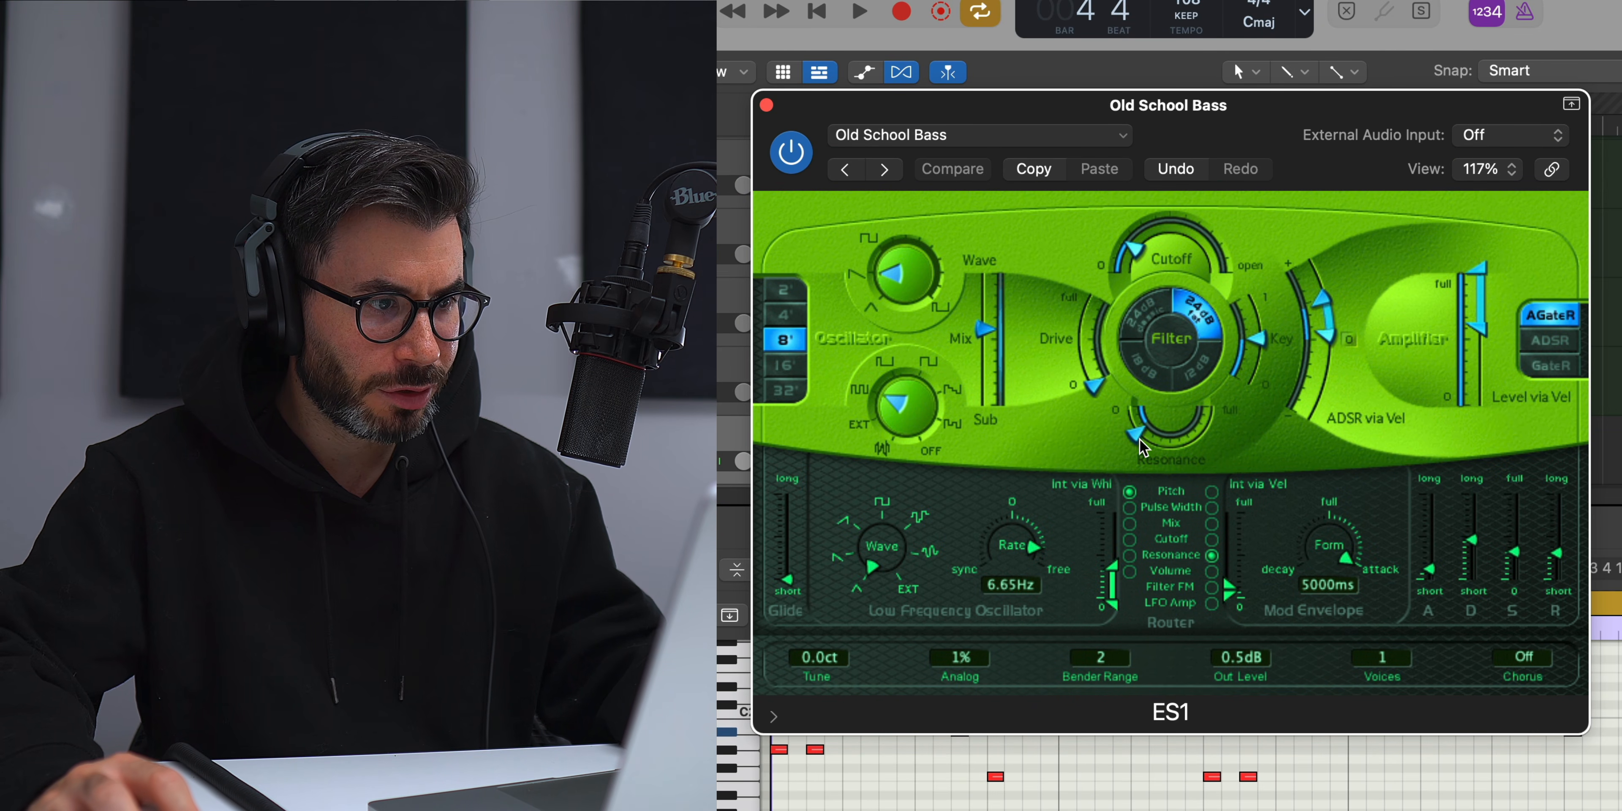
- Raise the ES1 filter resonance slightly on the Old School Bass track, close the plug-in window and open the mixer
key(space)
drag(1139, 444, 1134, 425)
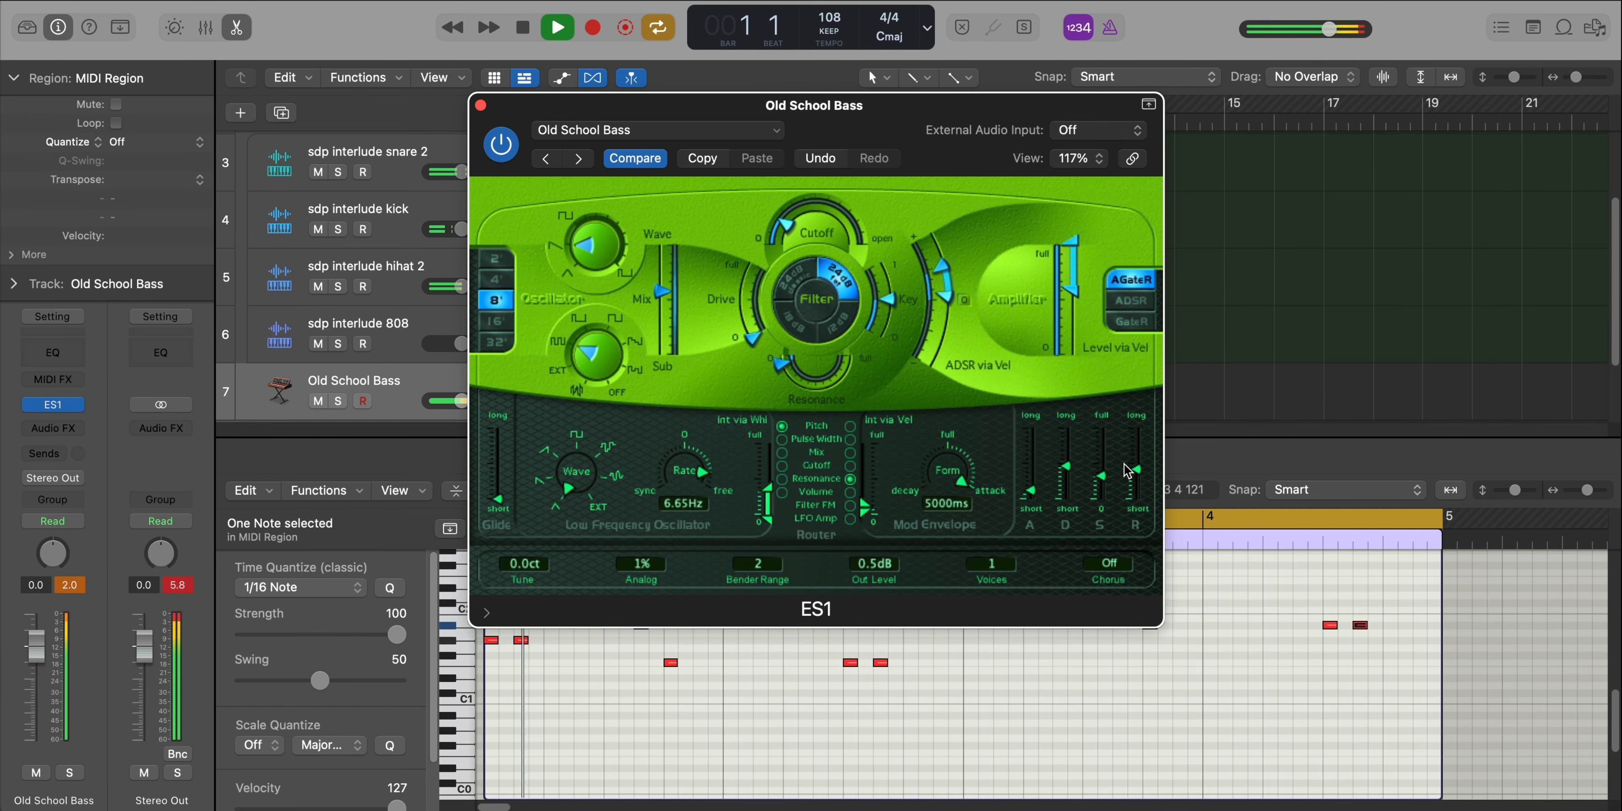
click(482, 106)
key(x)
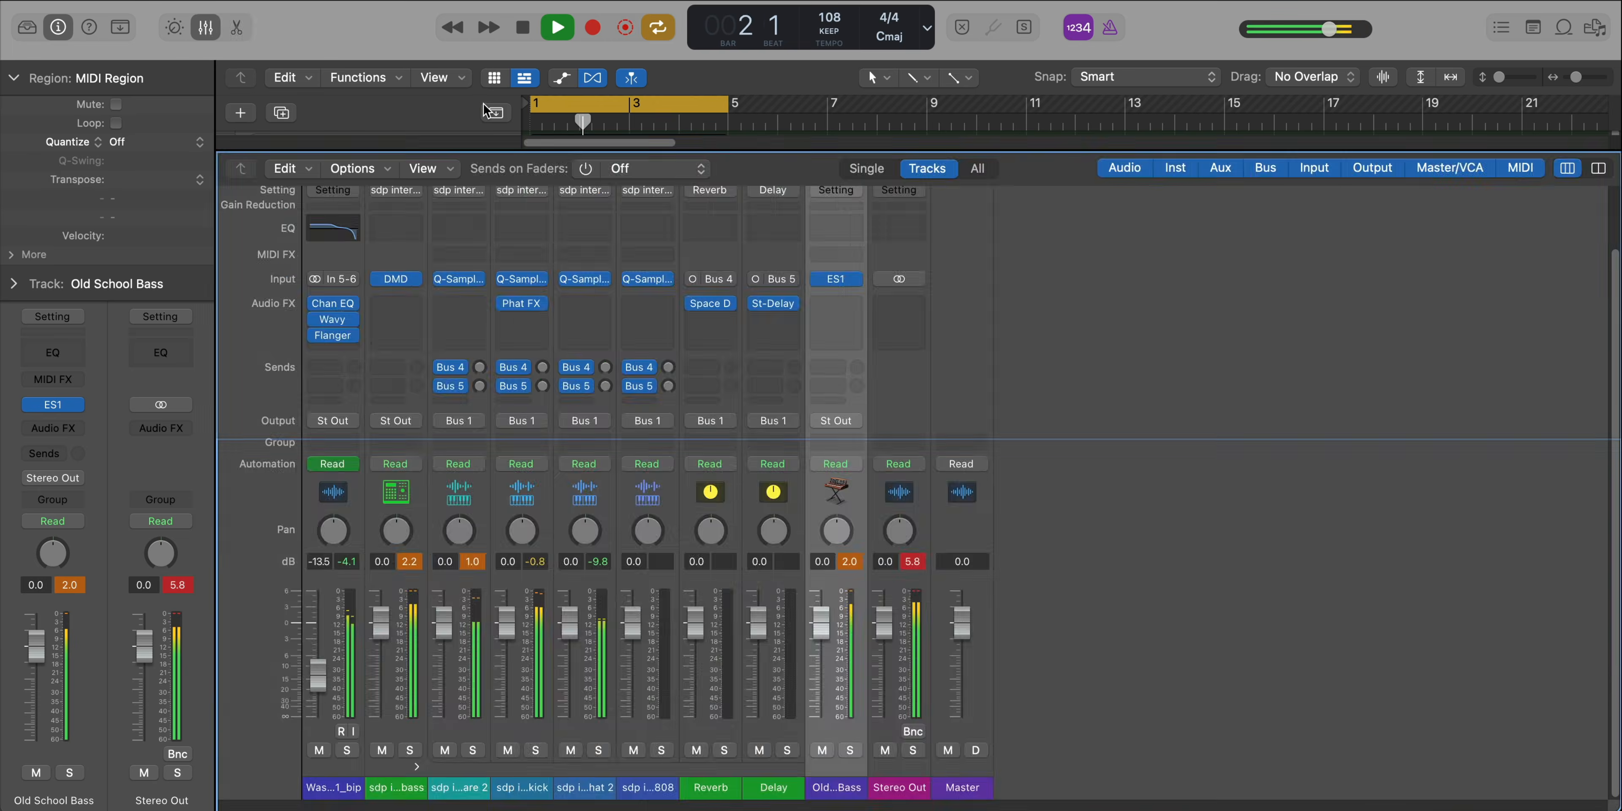
- Repeat the four-bar snare, kick, hi-hat and bass regions once from bar 5, and play bars 1 to 8 as a cycle
key(x)
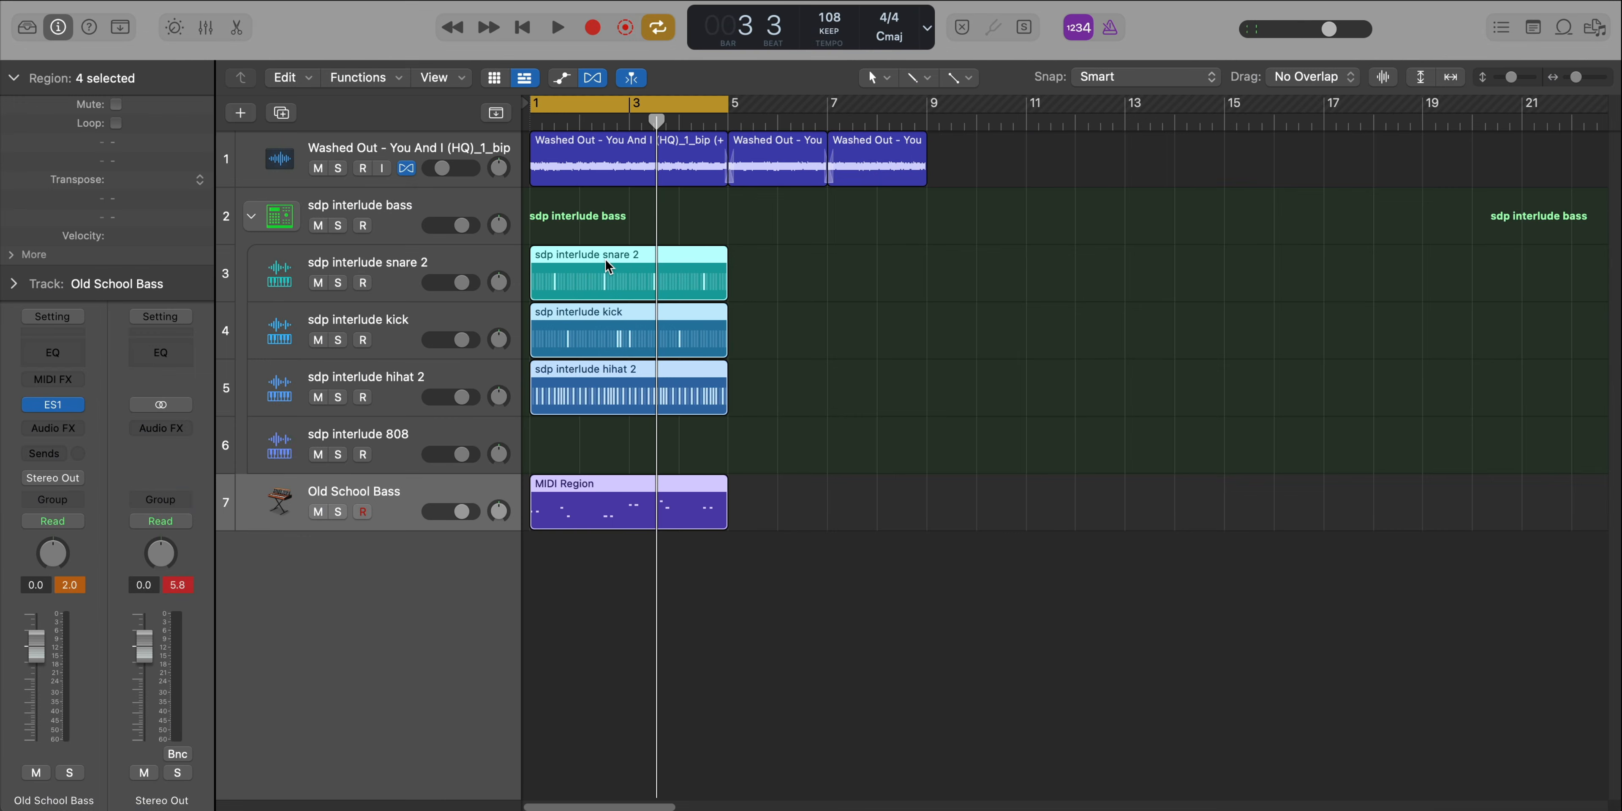
key(super+r)
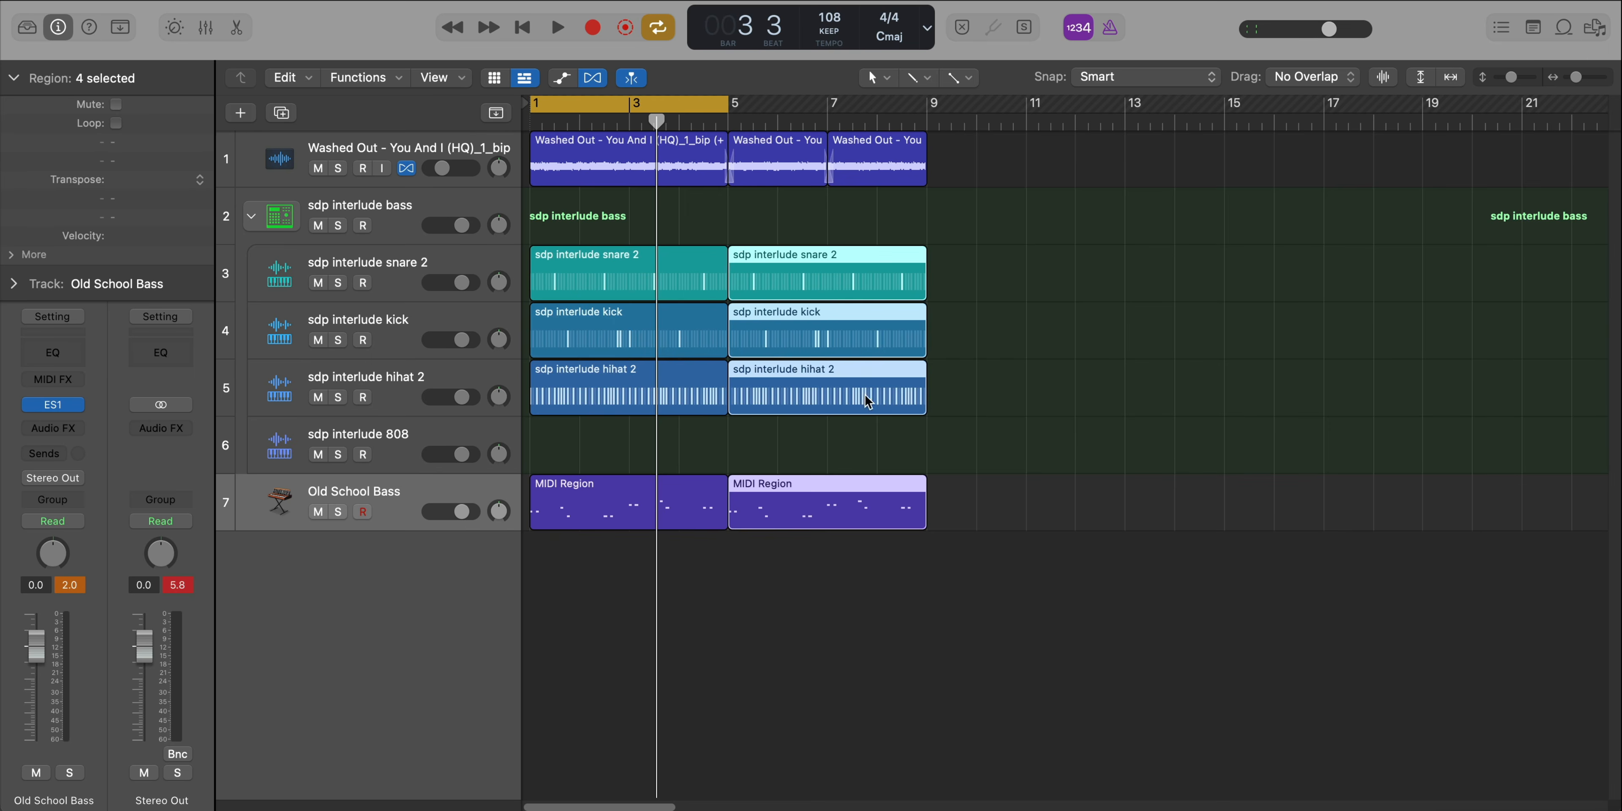
drag(1058, 602, 526, 235)
key(super+u)
key(space)
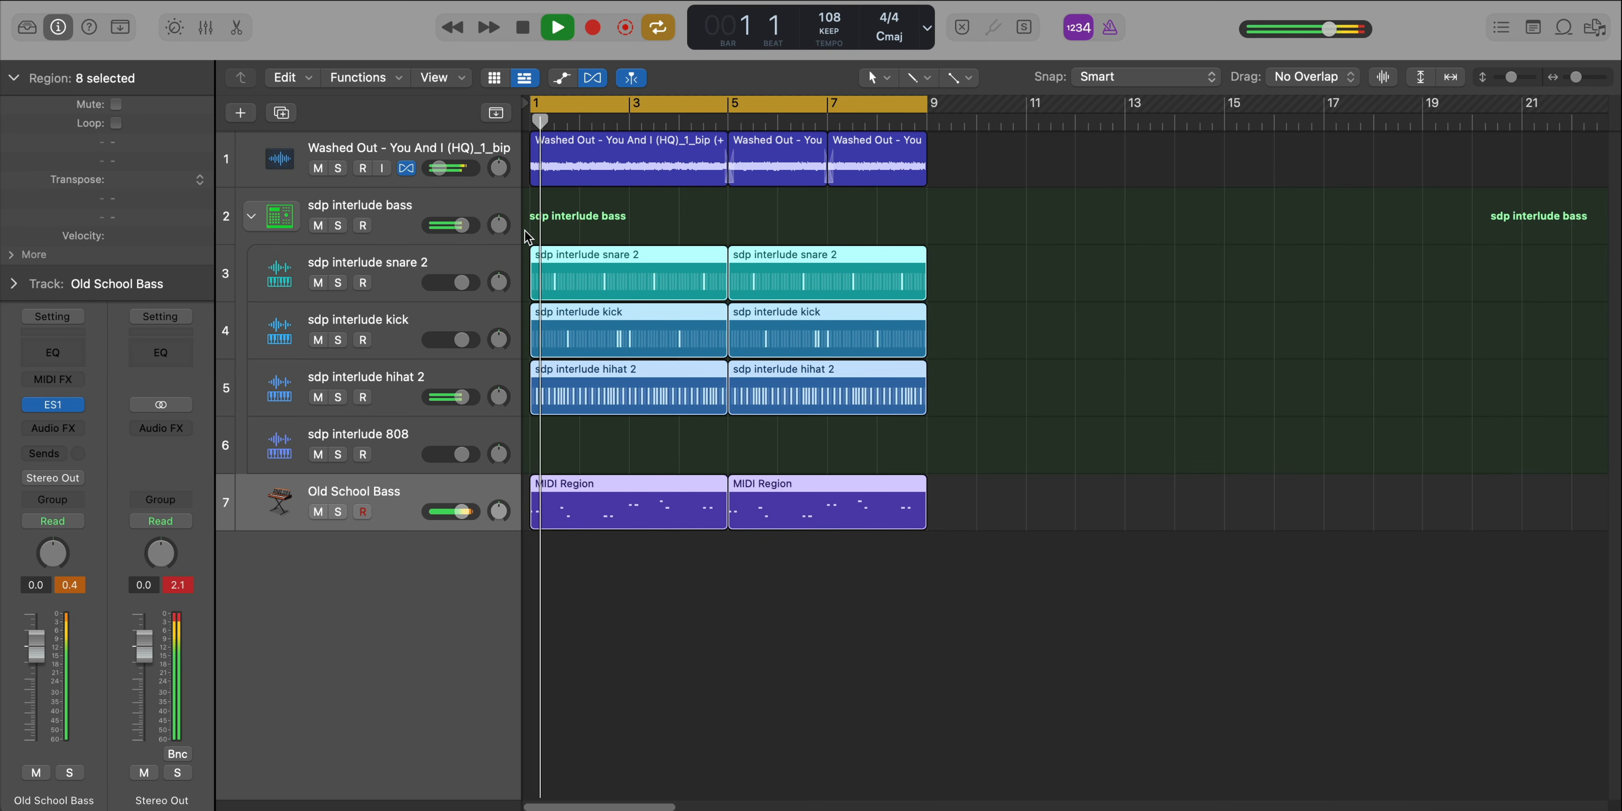
- Turn off the cycle and copy all regions in bars 1 to 8, including their automation data, to bar 9
click(732, 121)
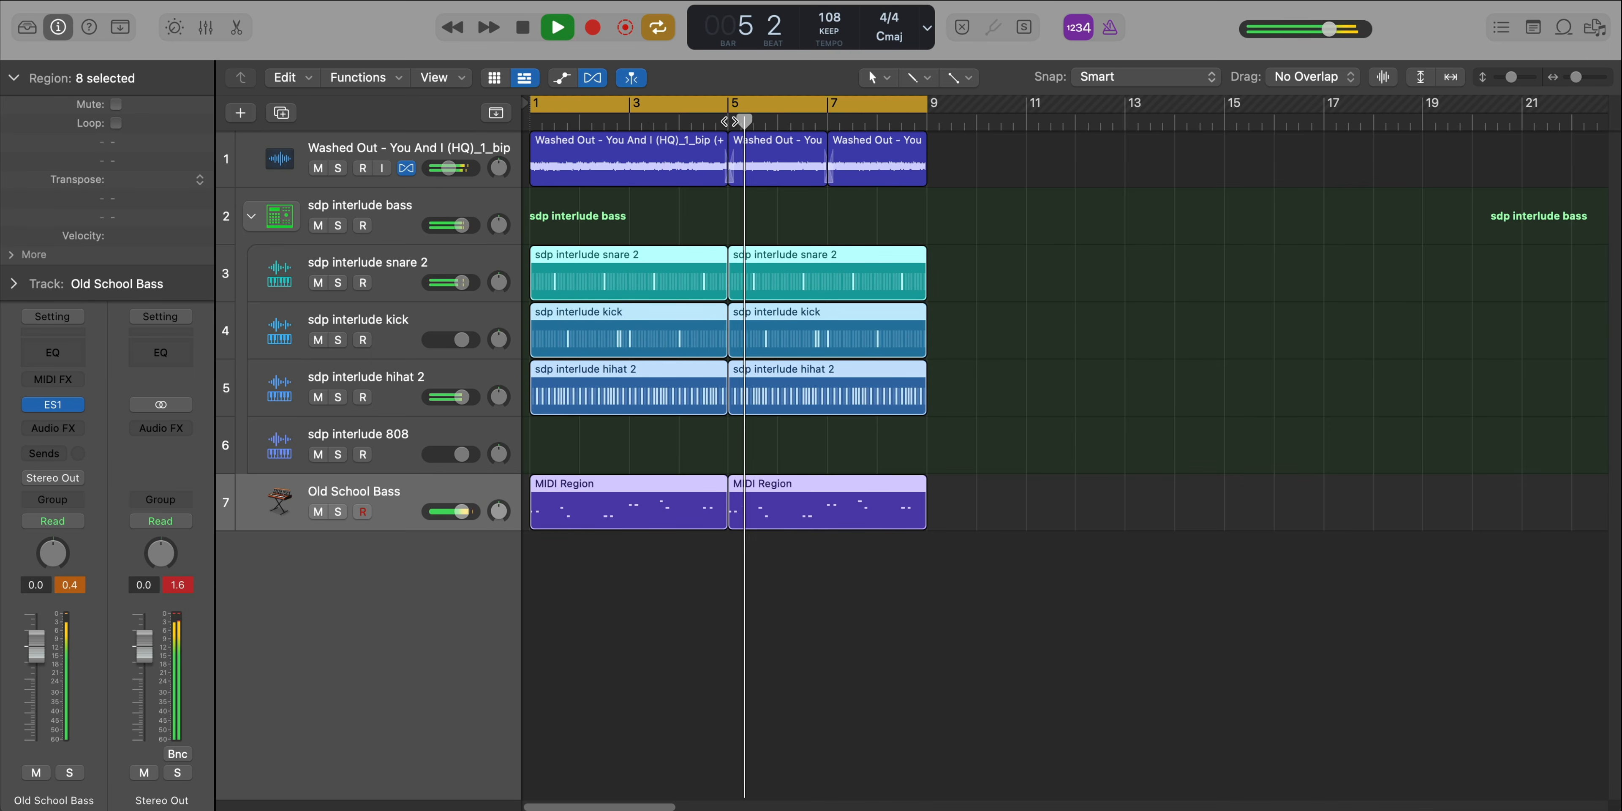
key(c)
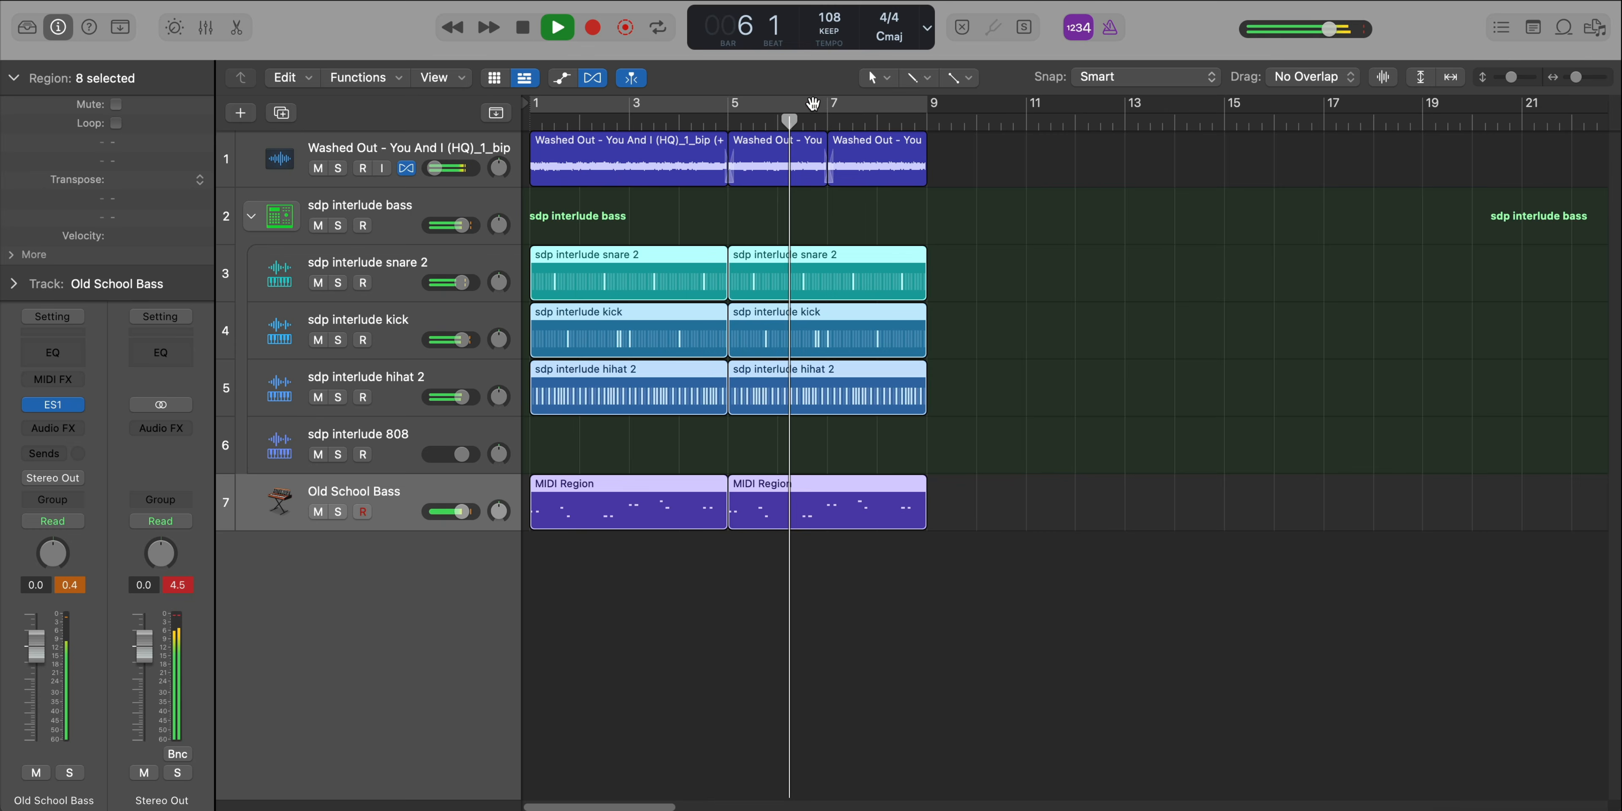
drag(1033, 540, 549, 147)
key(super+c)
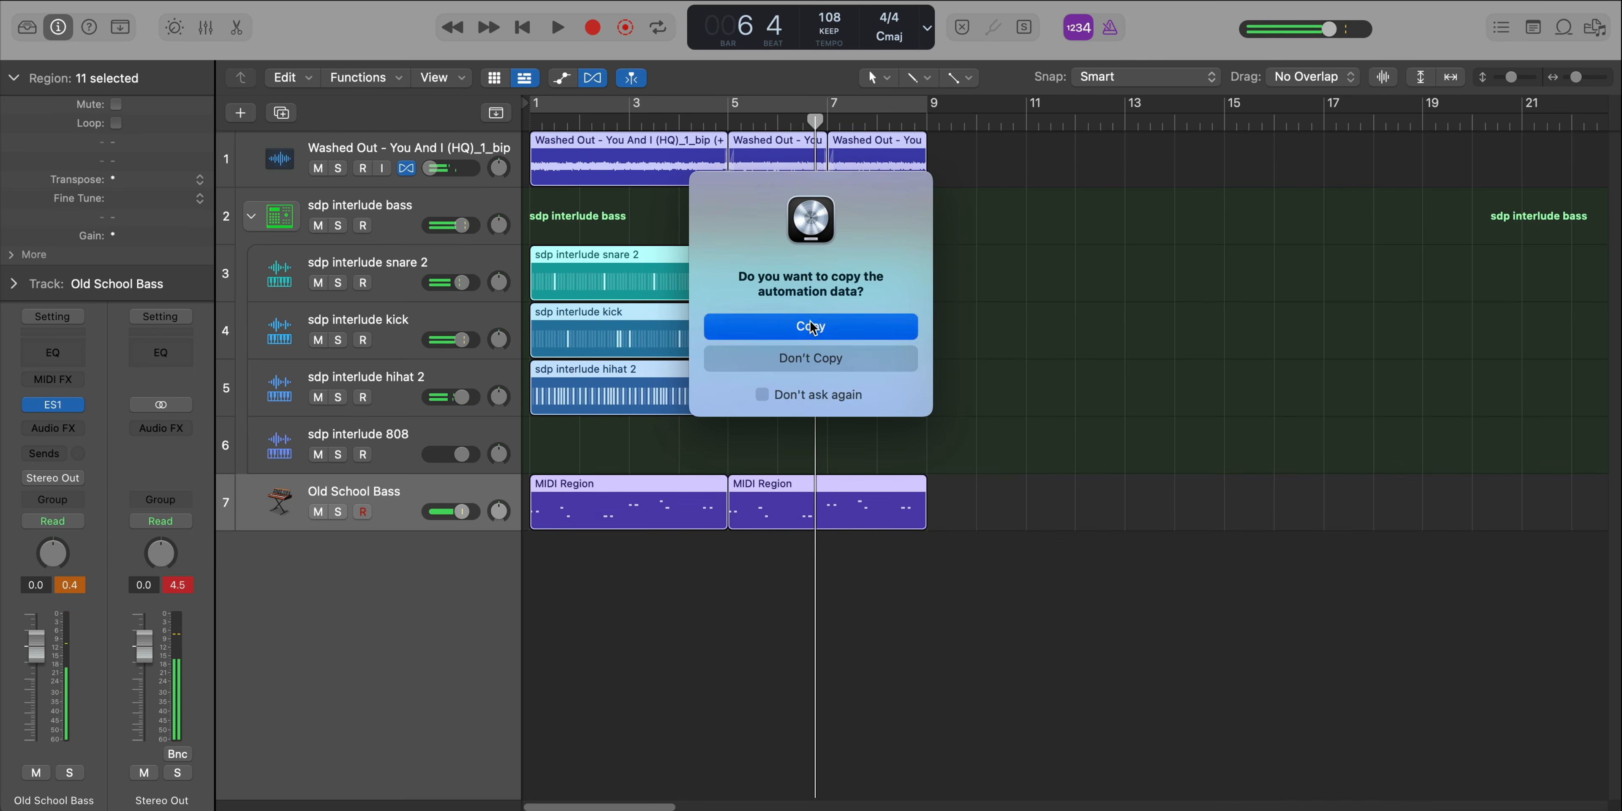
click(811, 326)
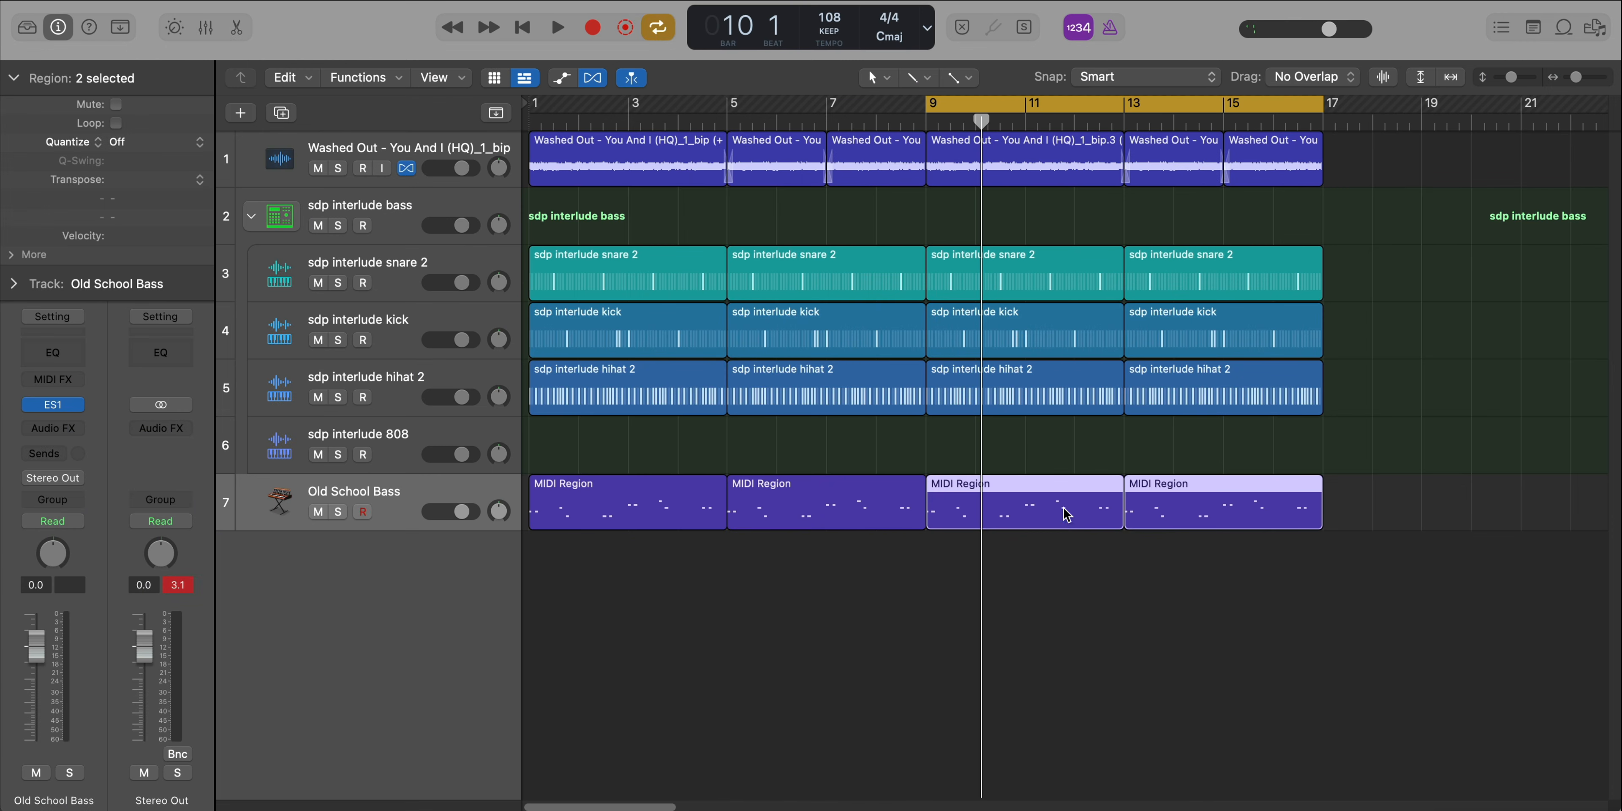
- Move the two Old School Bass regions in bars 9 to 16 to the sdp interlude 808 track and select all notes of the first
drag(1064, 513, 1034, 445)
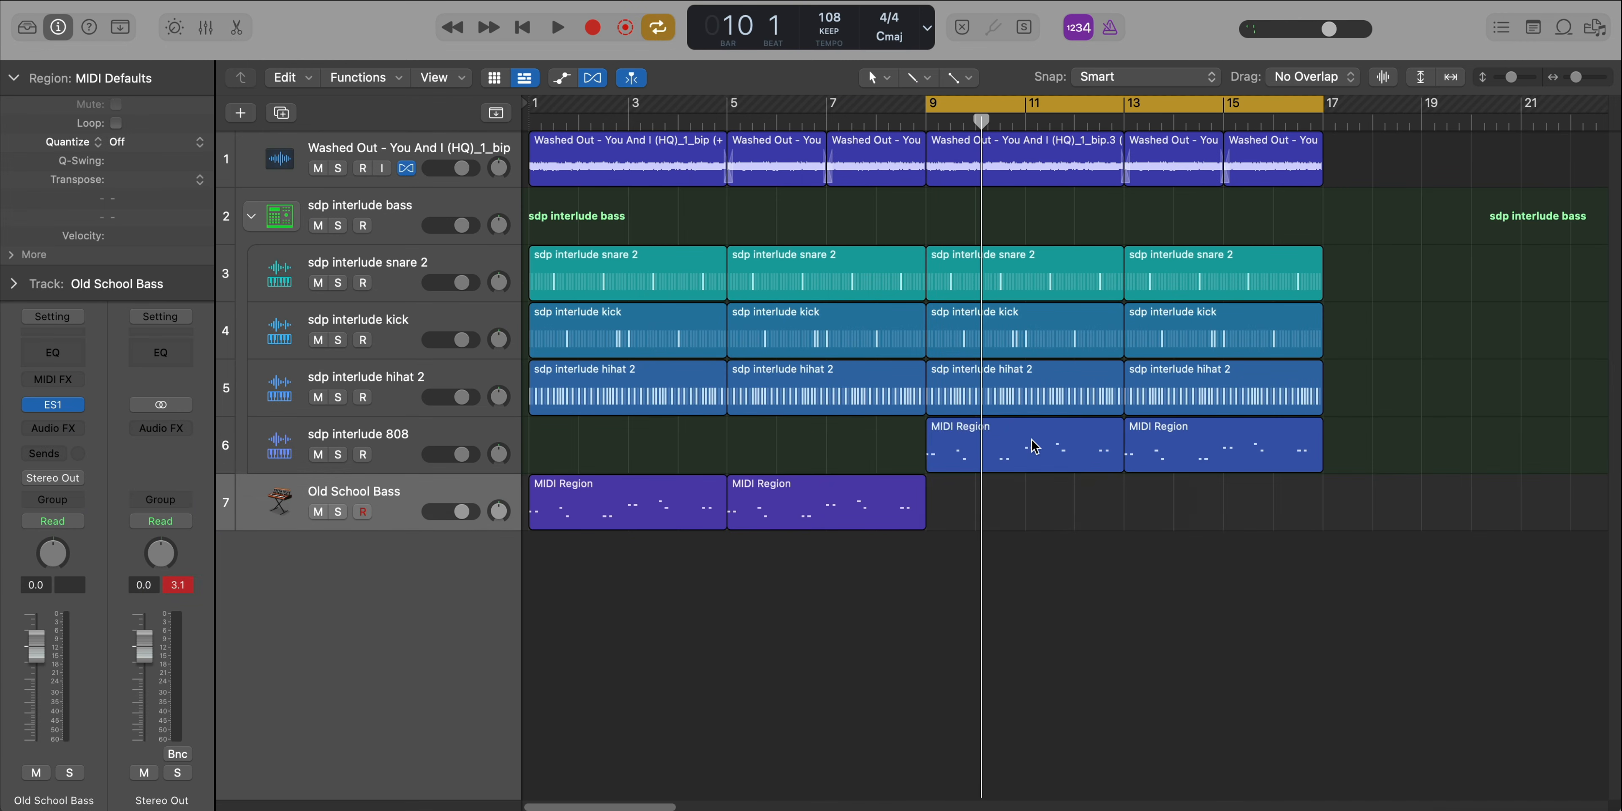
key(space)
double_click(1024, 465)
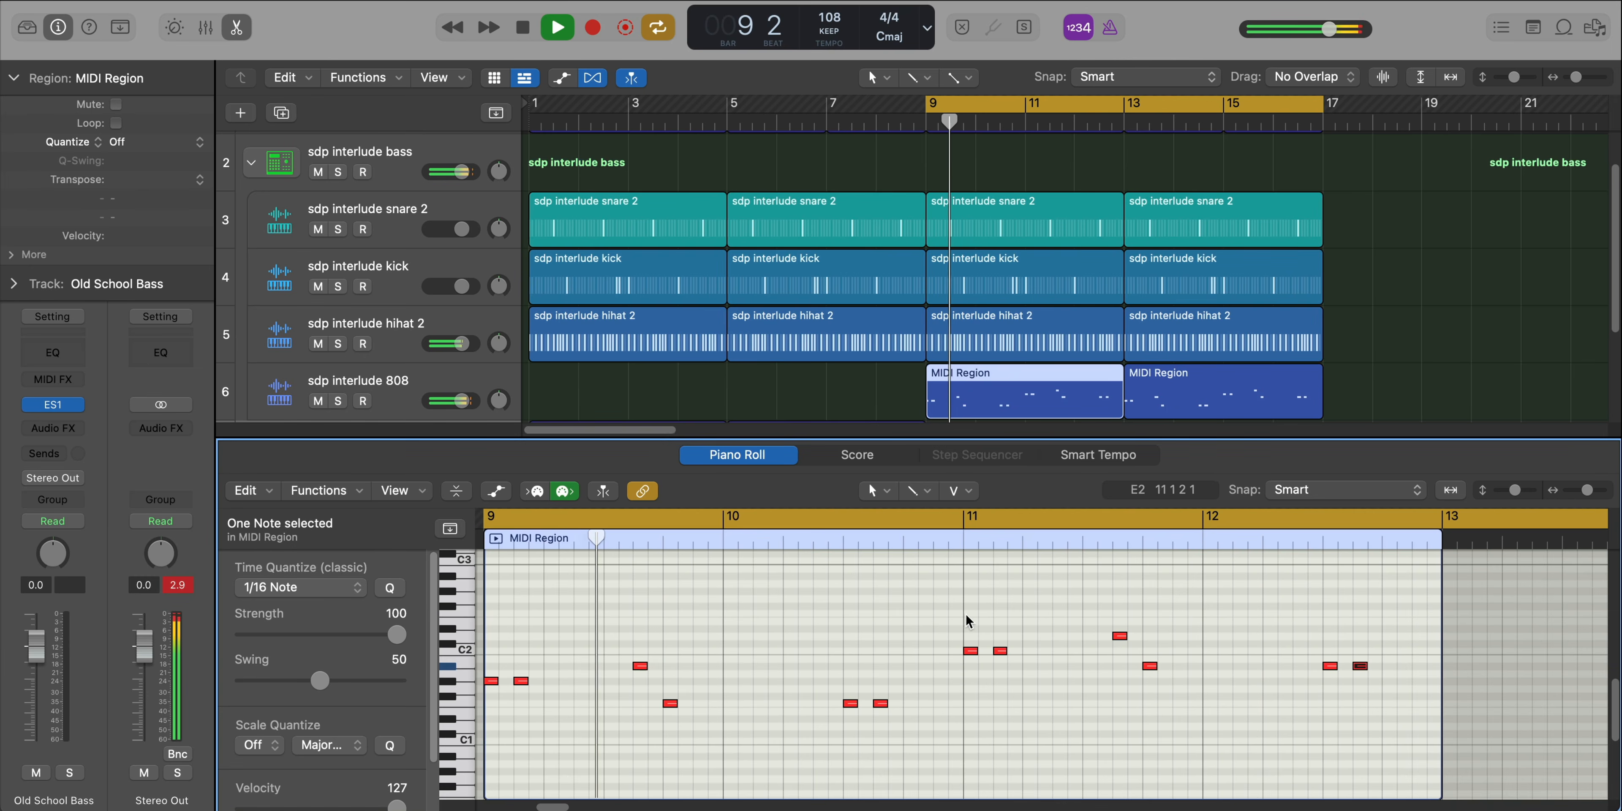
key(space)
key(super+a)
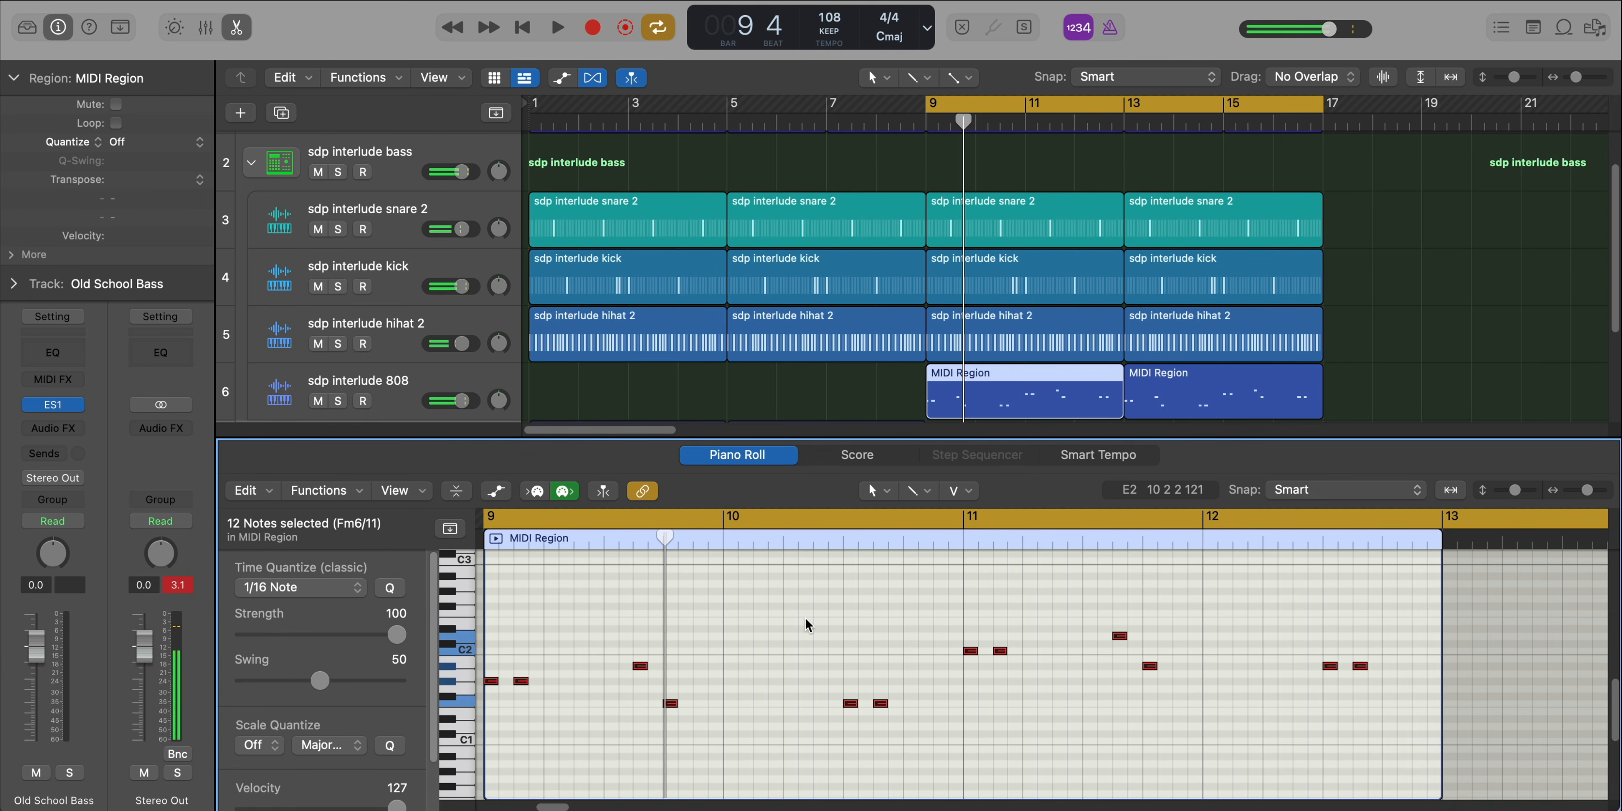
key(space)
- Delete the 808 region at bar 13 and set the cycle range to the remaining 808 region, closing the Piano Roll
click(1244, 380)
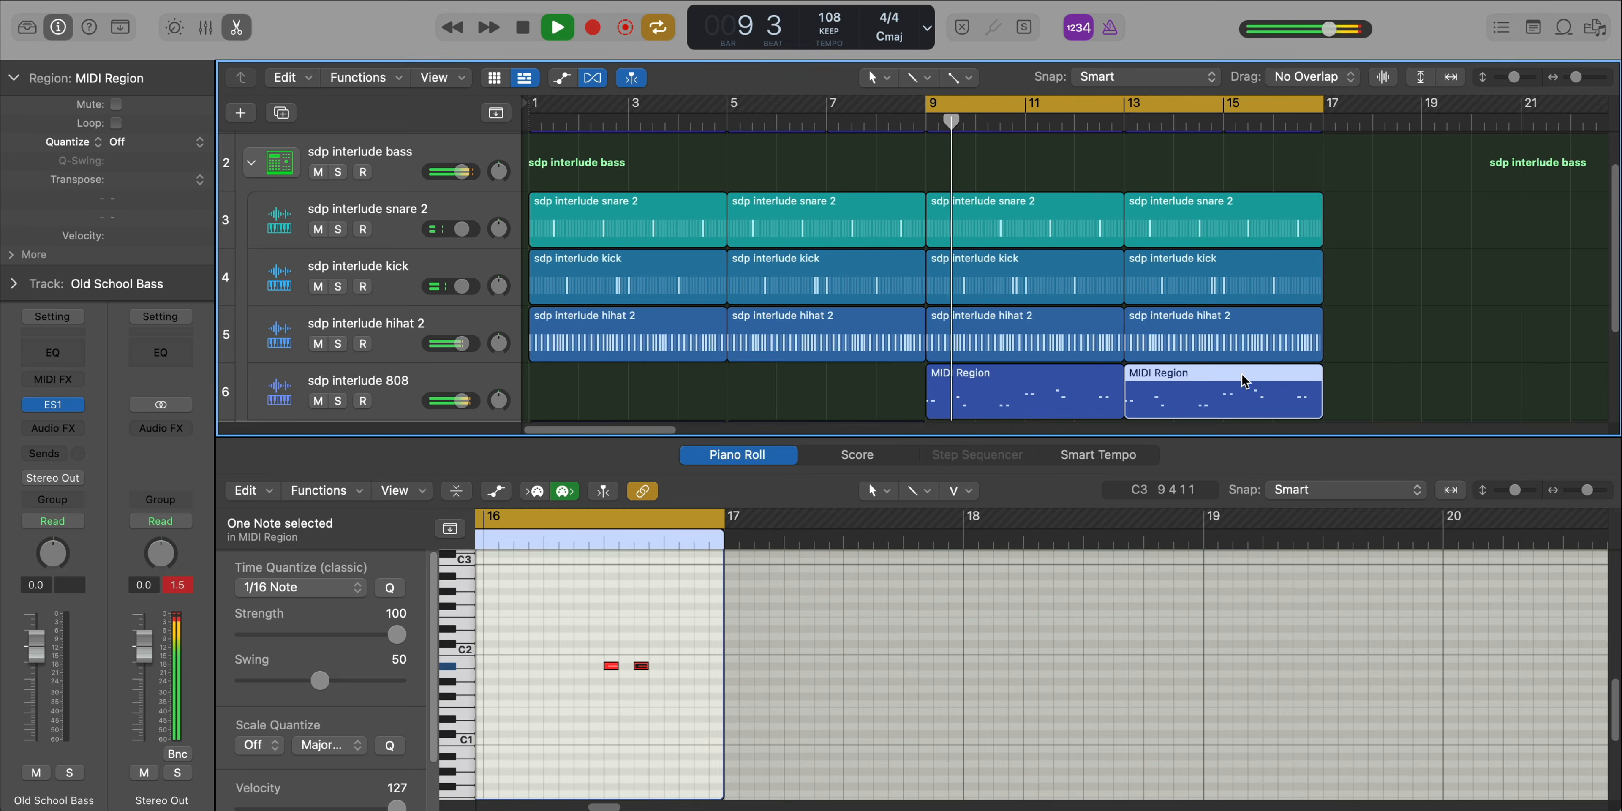
key(BackSpace)
click(1067, 402)
key(super+u)
key(p)
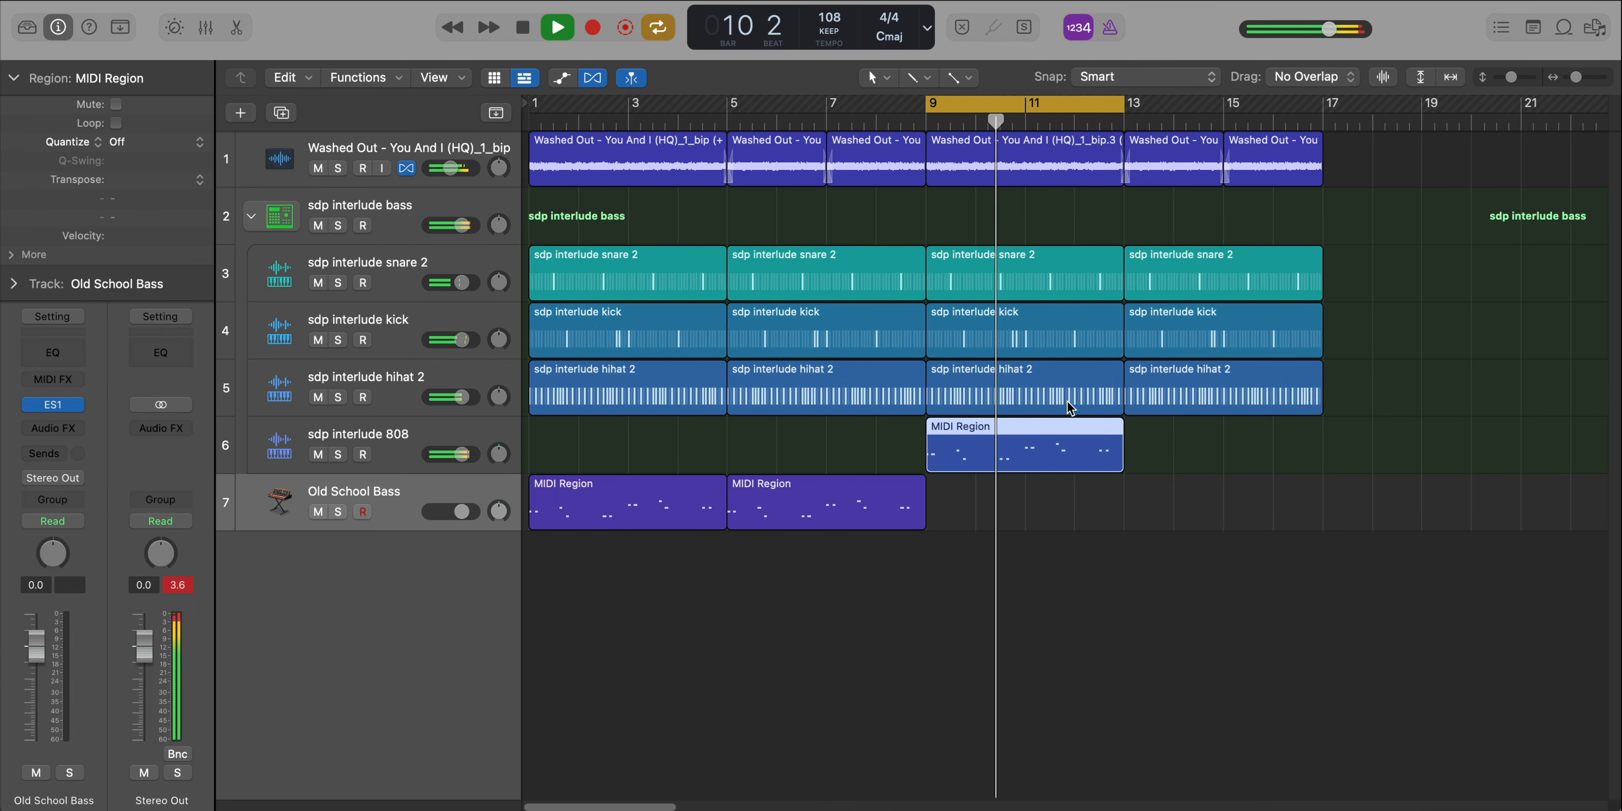
scroll(1063, 403, up, 2)
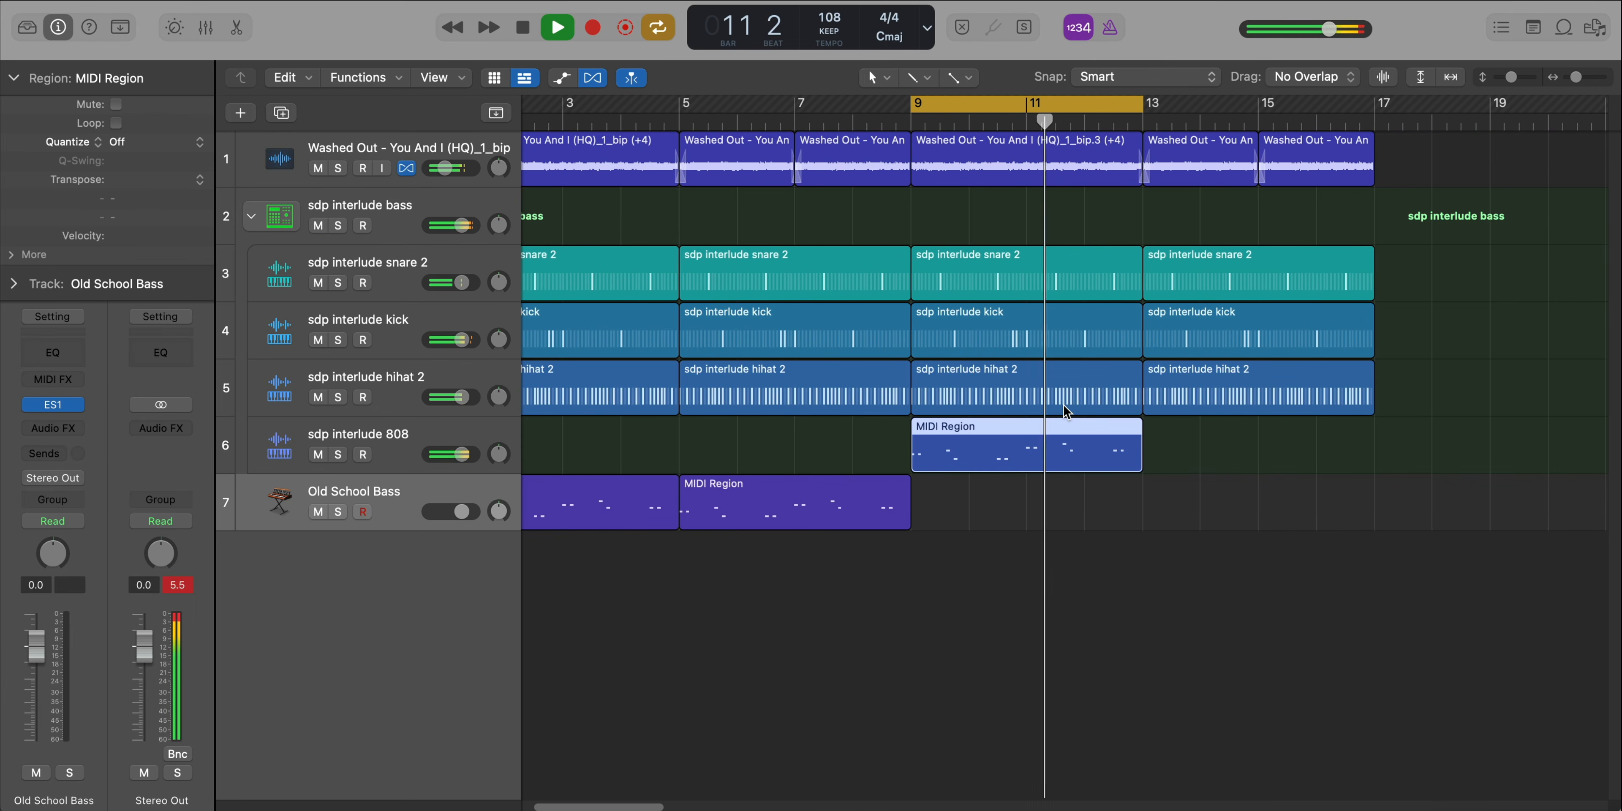
- Stop playback and insert a stereo Bitcrusher effect on the sdp interlude 808 track
key(space)
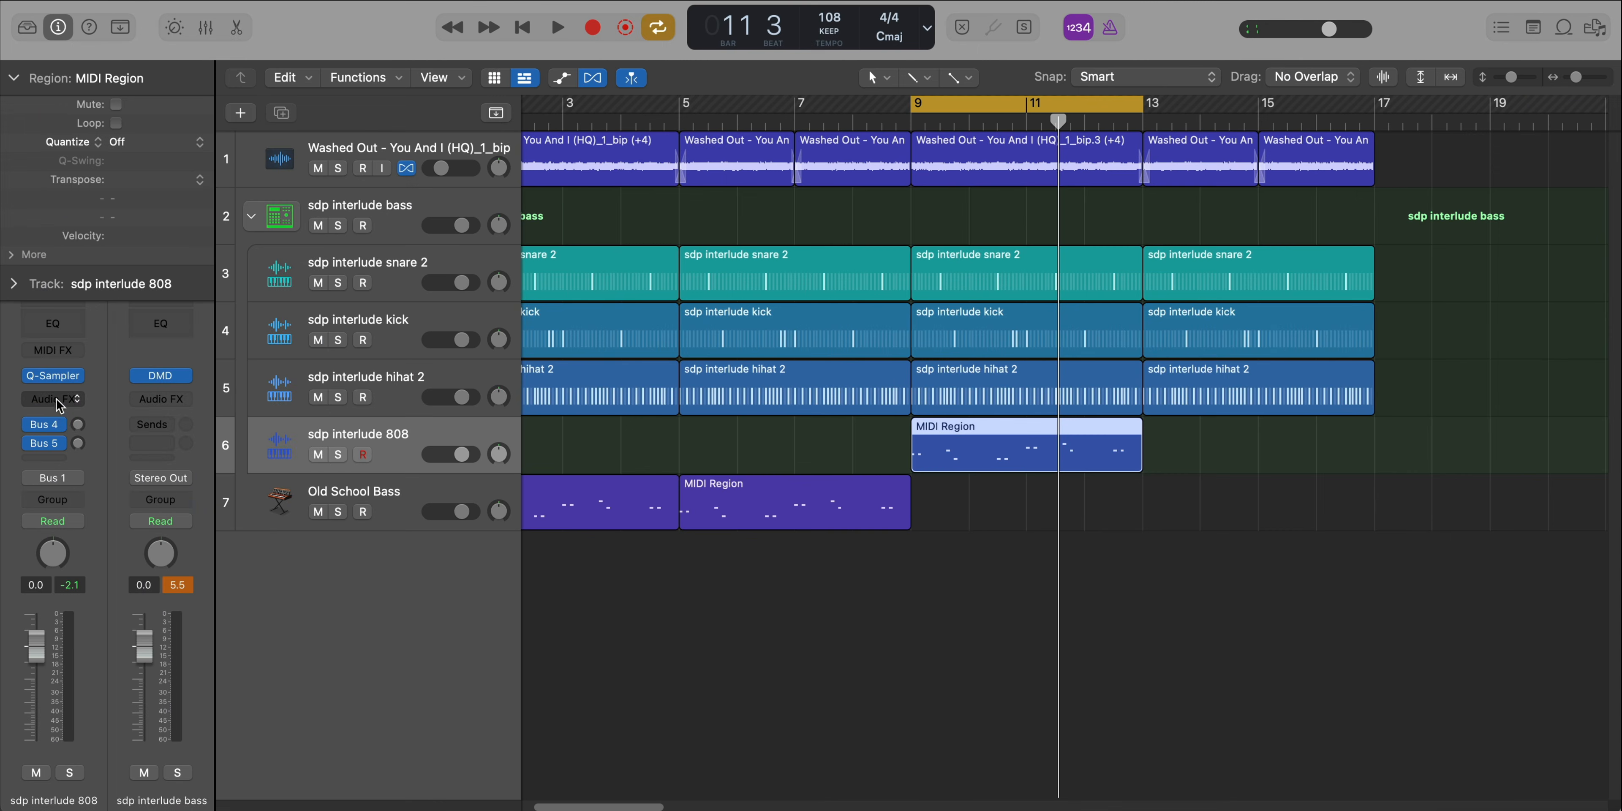
click(56, 400)
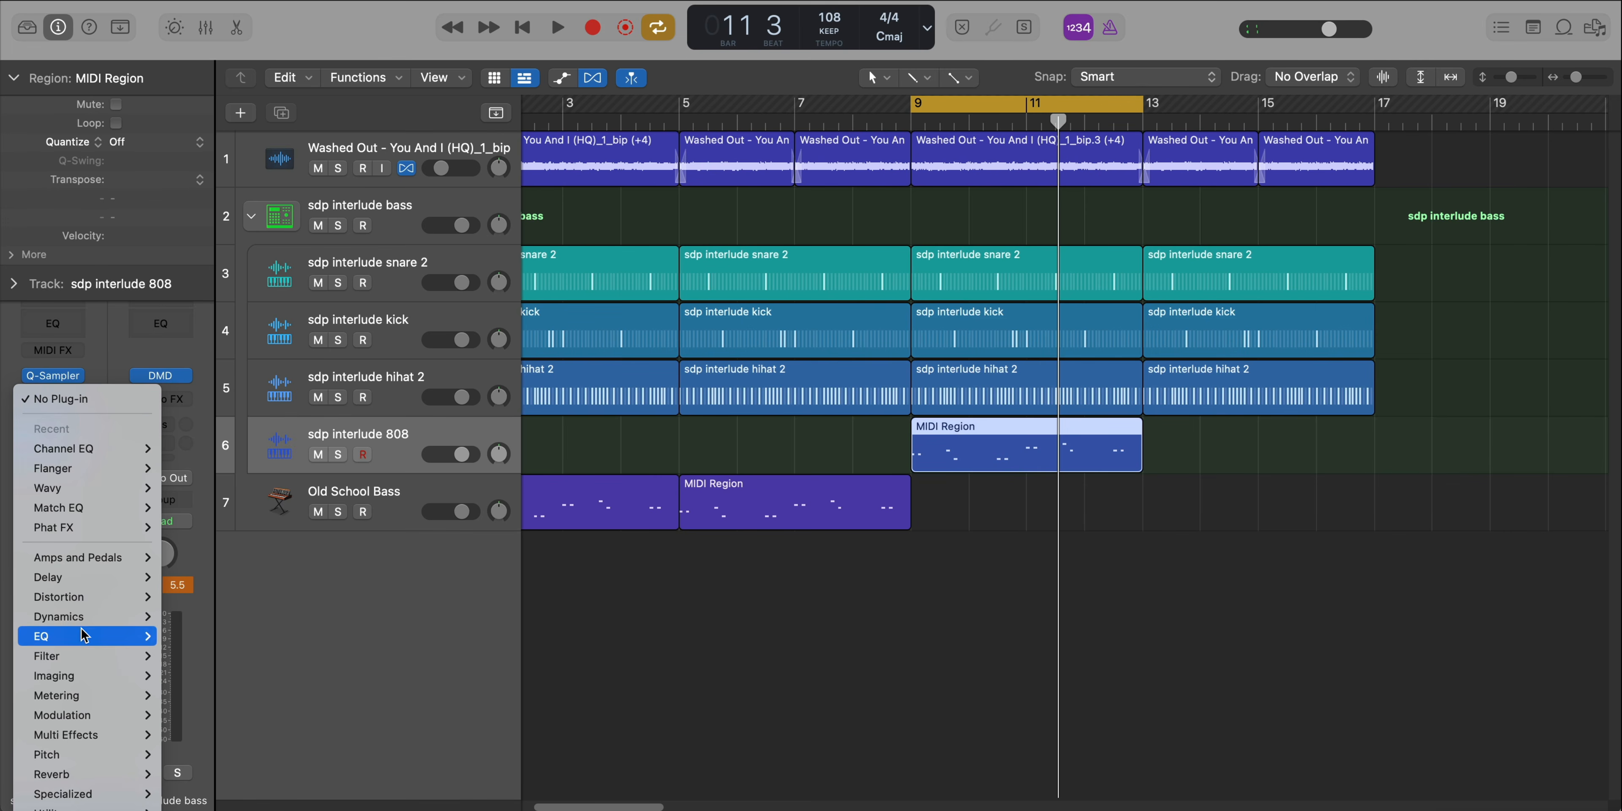
mouse_move(86, 597)
mouse_move(212, 600)
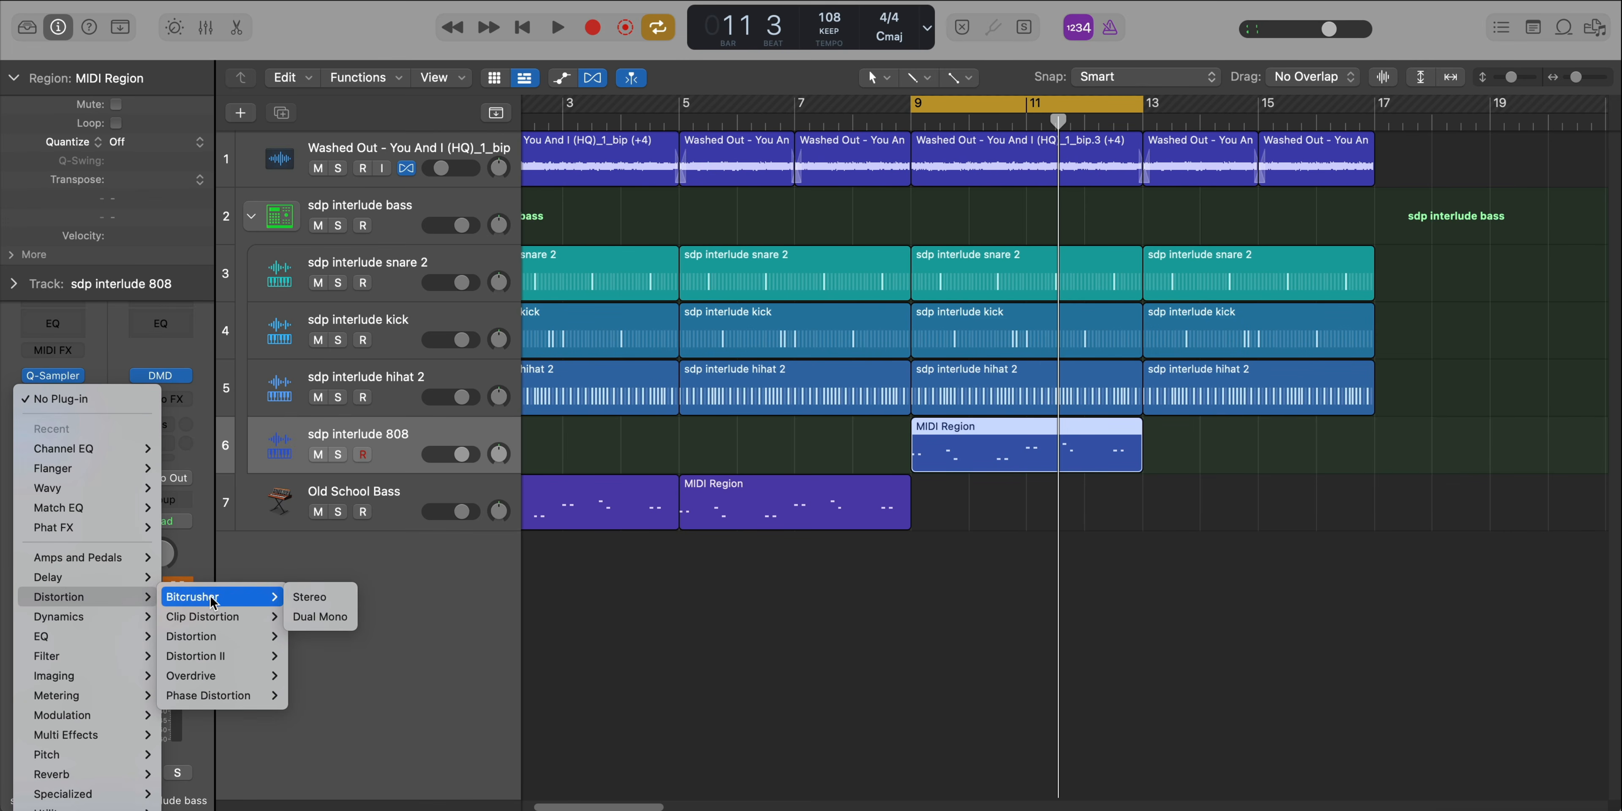
click(309, 597)
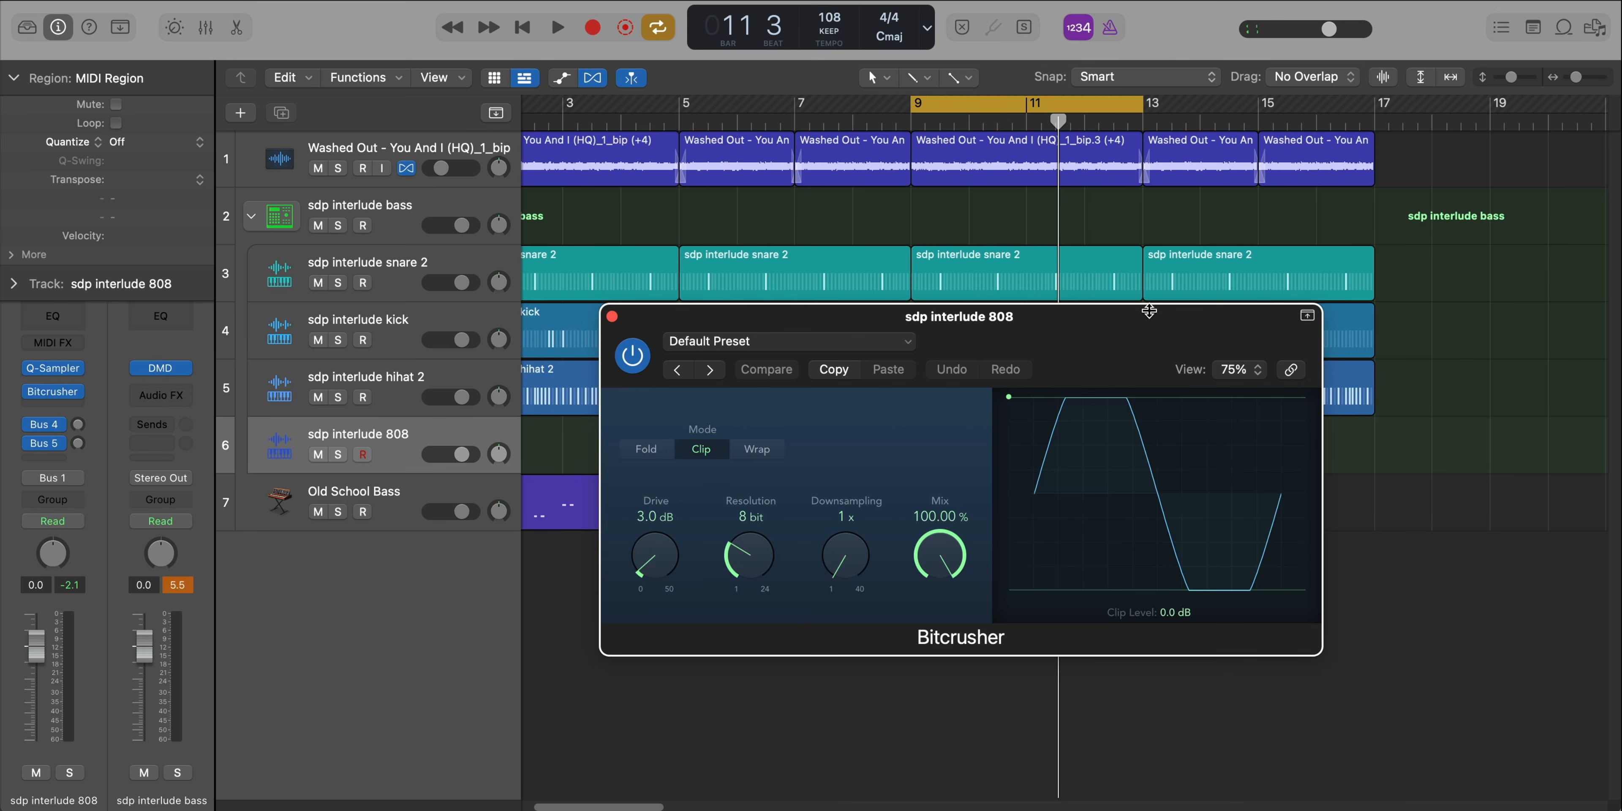
- Set the Bitcrusher resolution to 10 bit on the 808 track and audition the cycle from bar 9
drag(1149, 311, 922, 226)
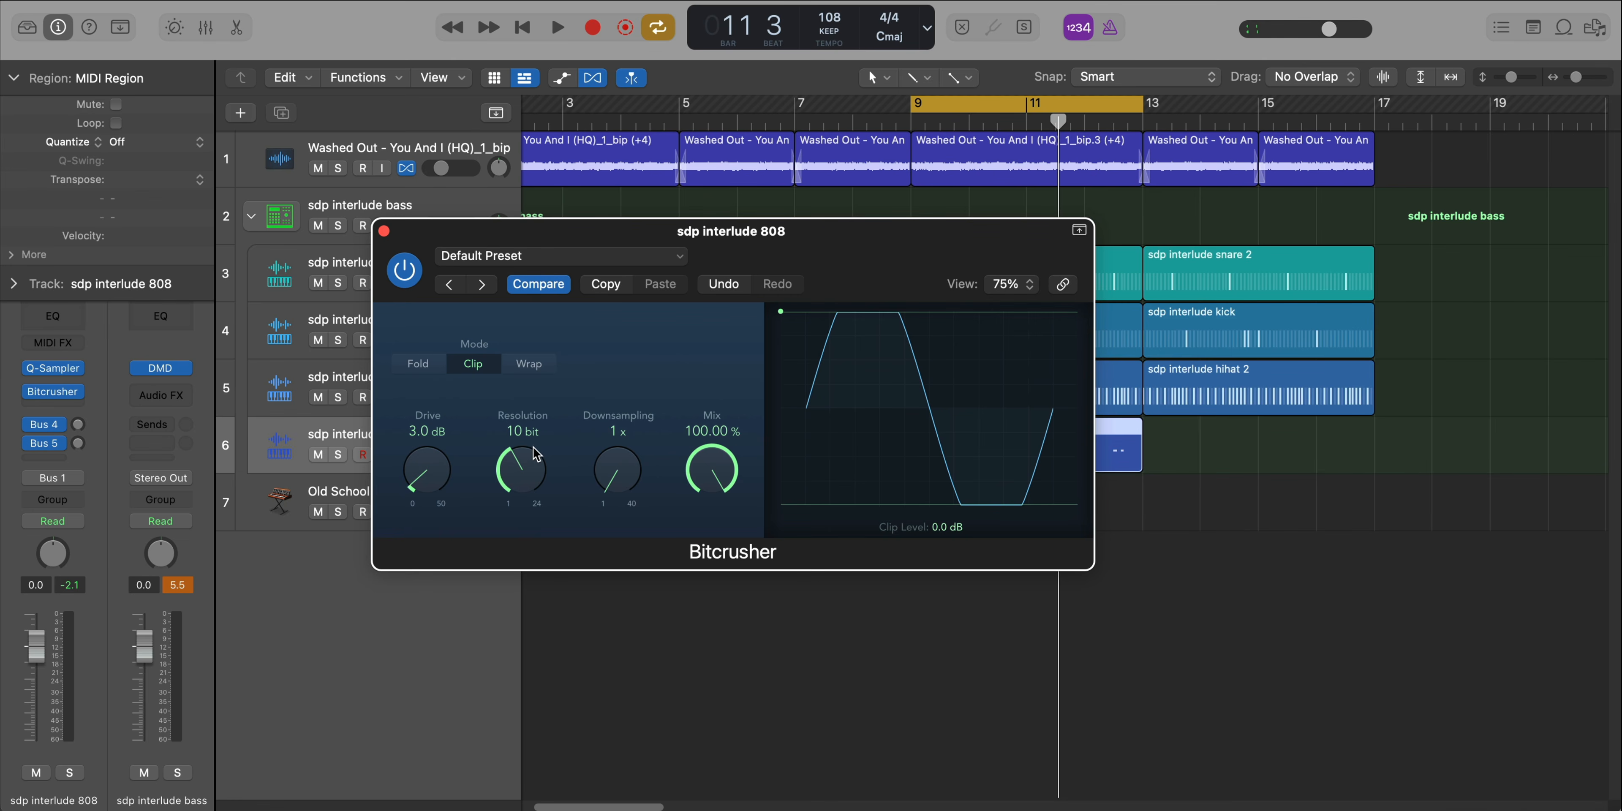
key(space)
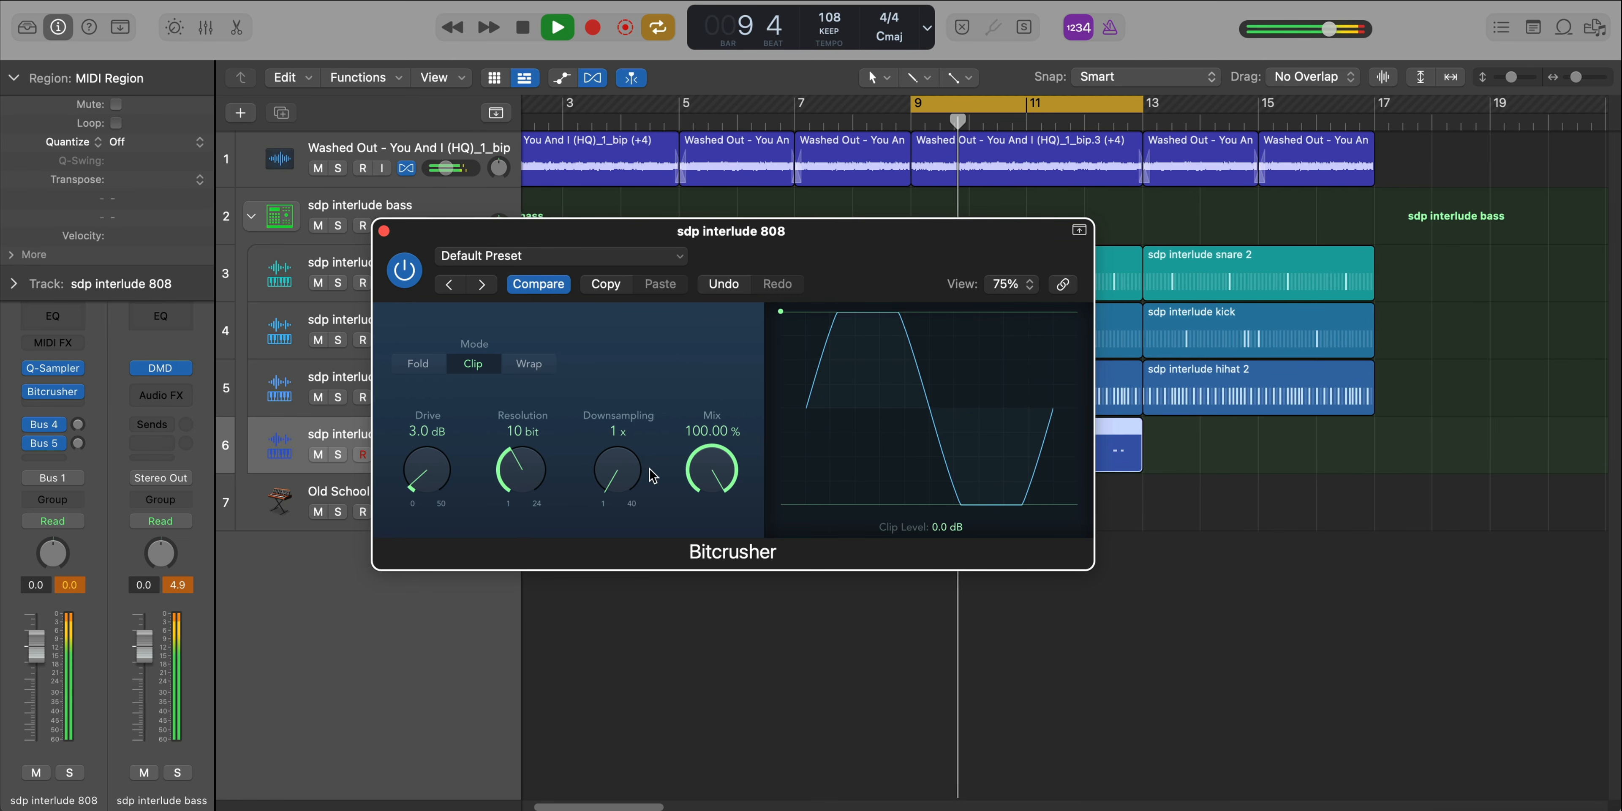
key(space)
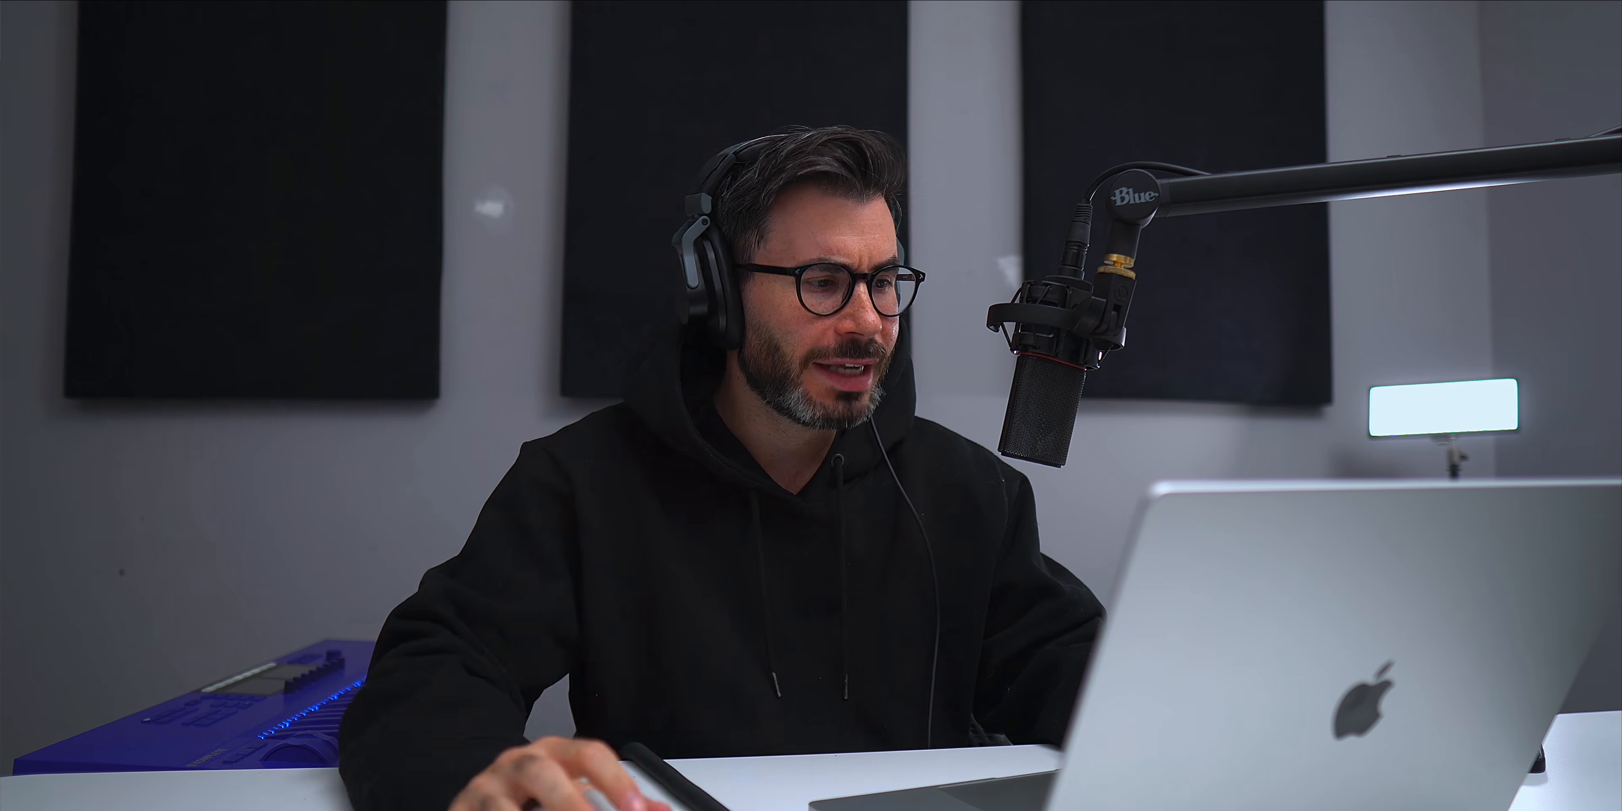